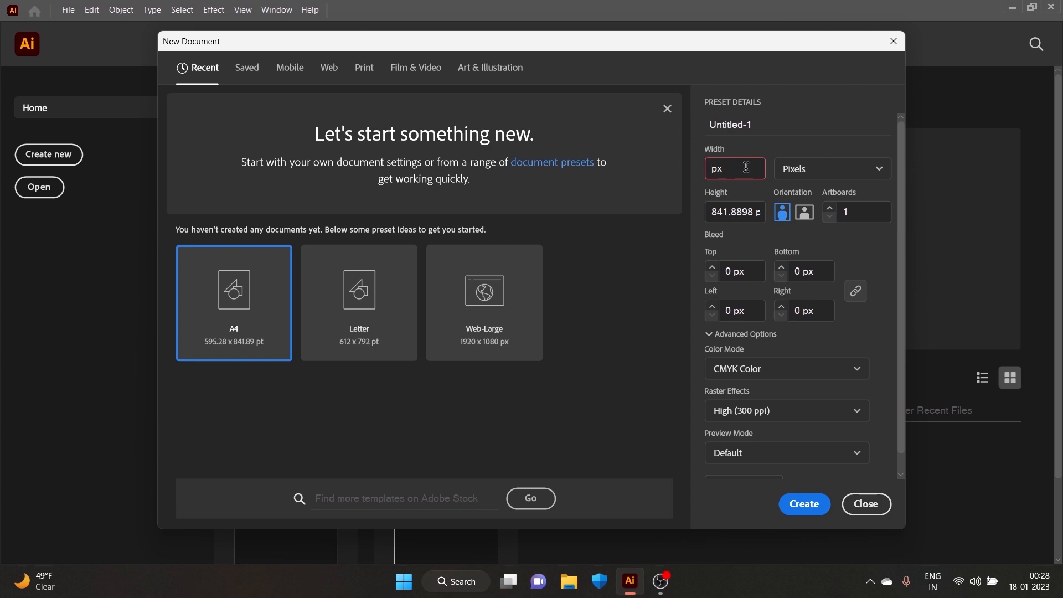
Create a new CMYK document 1000 px wide and 1000 px high.
type("1000")
left_click(755, 212)
type("1000")
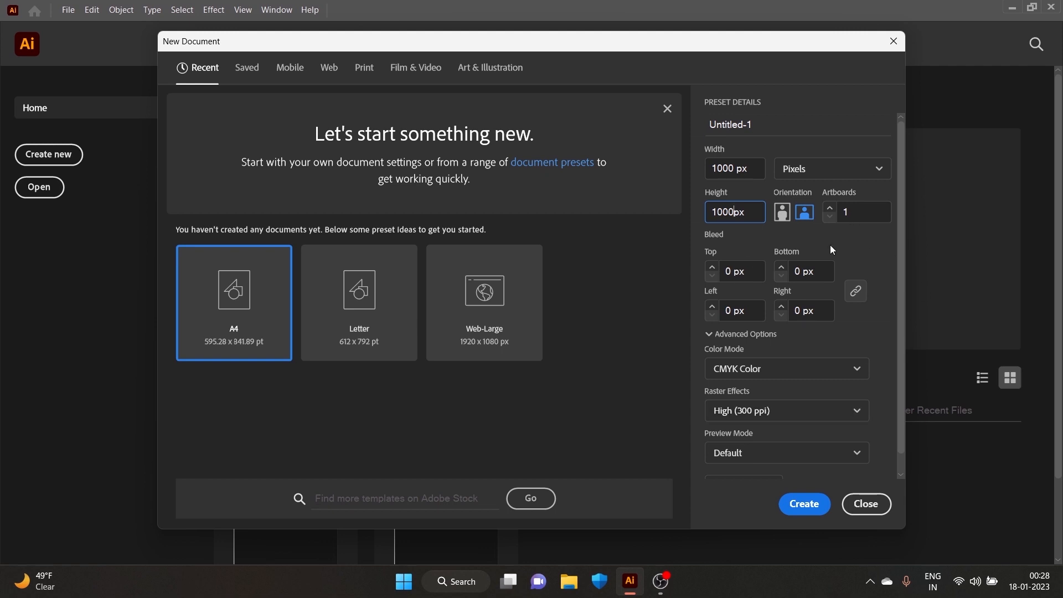
left_click(803, 505)
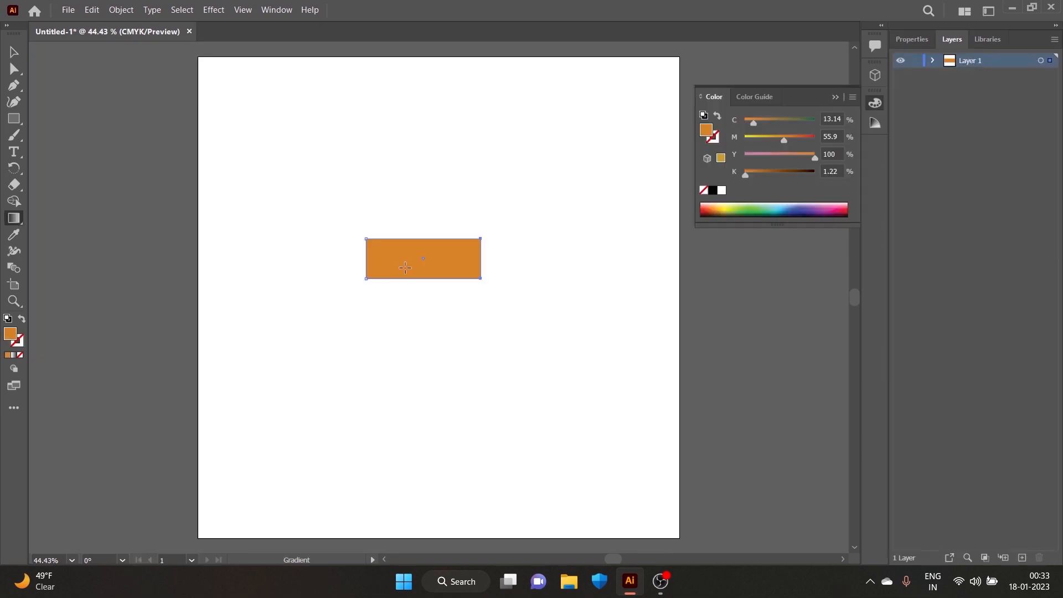
Reposition the orange rectangle, fully round its right end, and stack two copies directly beneath it.
left_click(14, 51)
left_click_drag(406, 263, 380, 253)
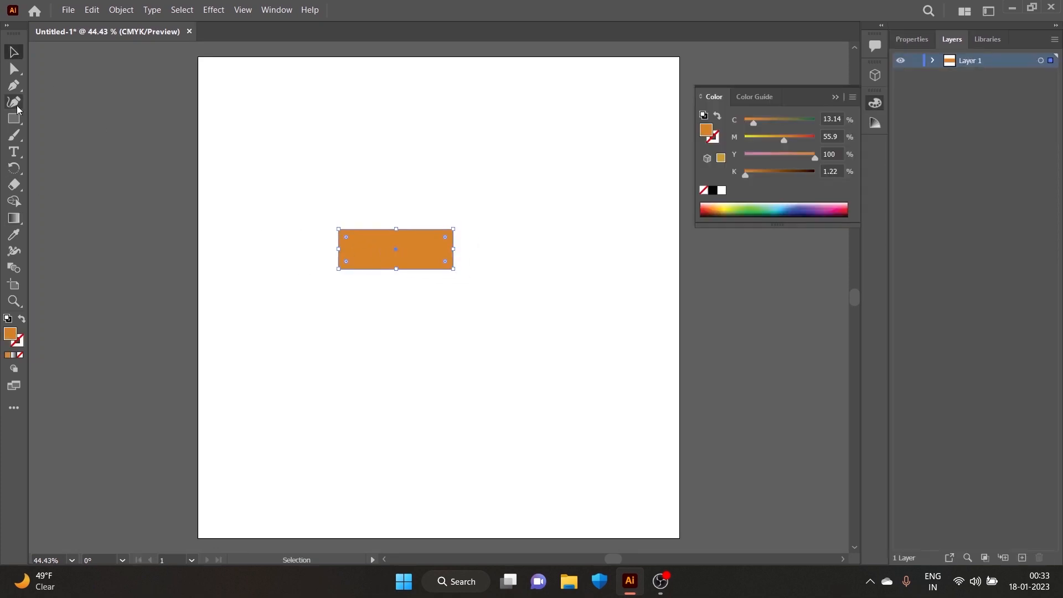
left_click(14, 68)
left_click_drag(446, 261, 375, 334)
key("v")
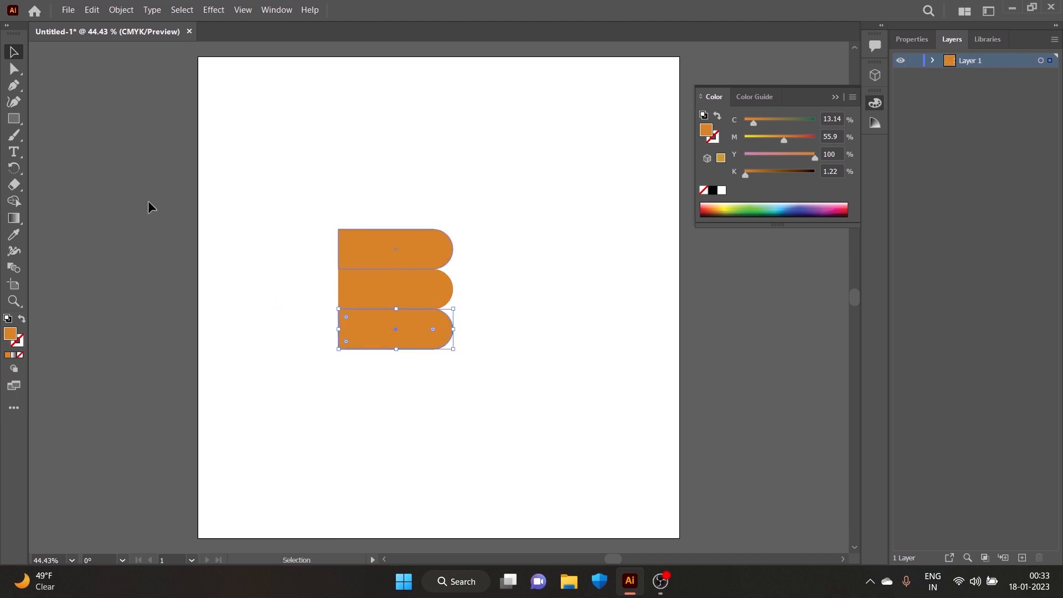
Apply a linear gradient at a 90° angle to the middle bar.
left_click(343, 277)
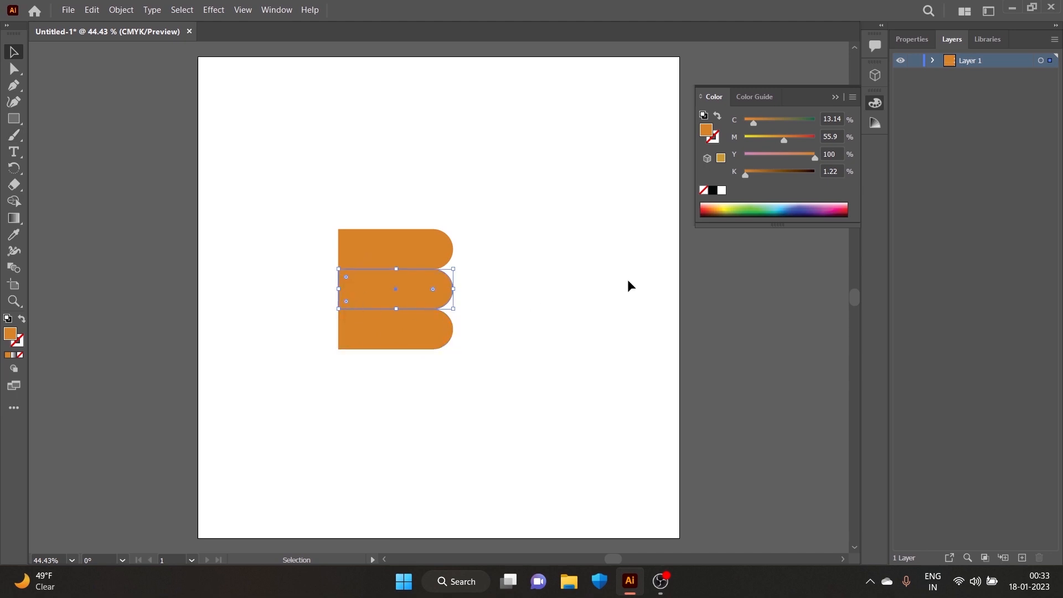
double_click(14, 218)
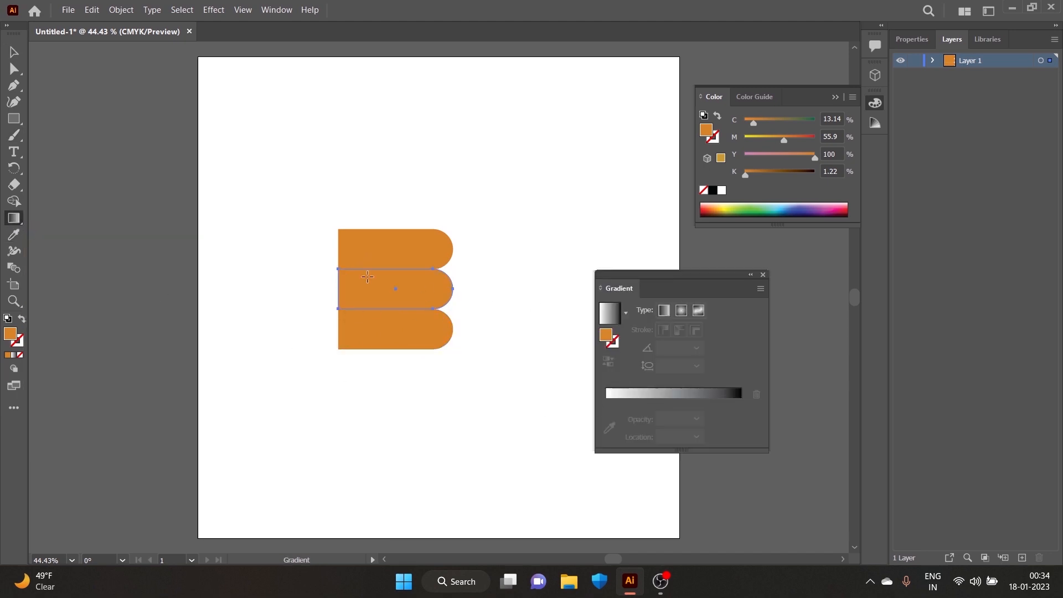
left_click(608, 398)
left_click(675, 346)
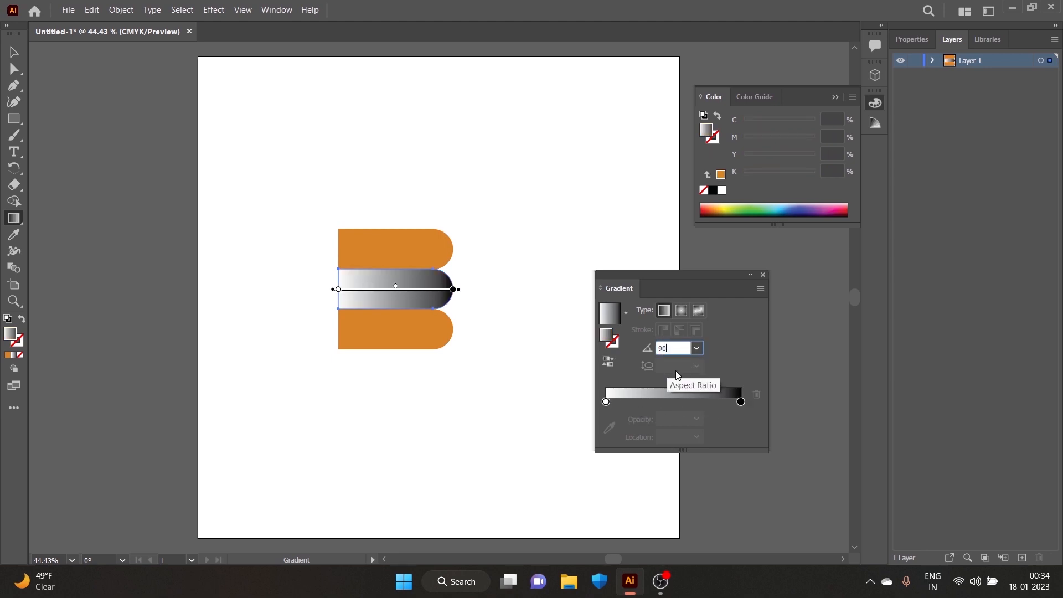
key("Return")
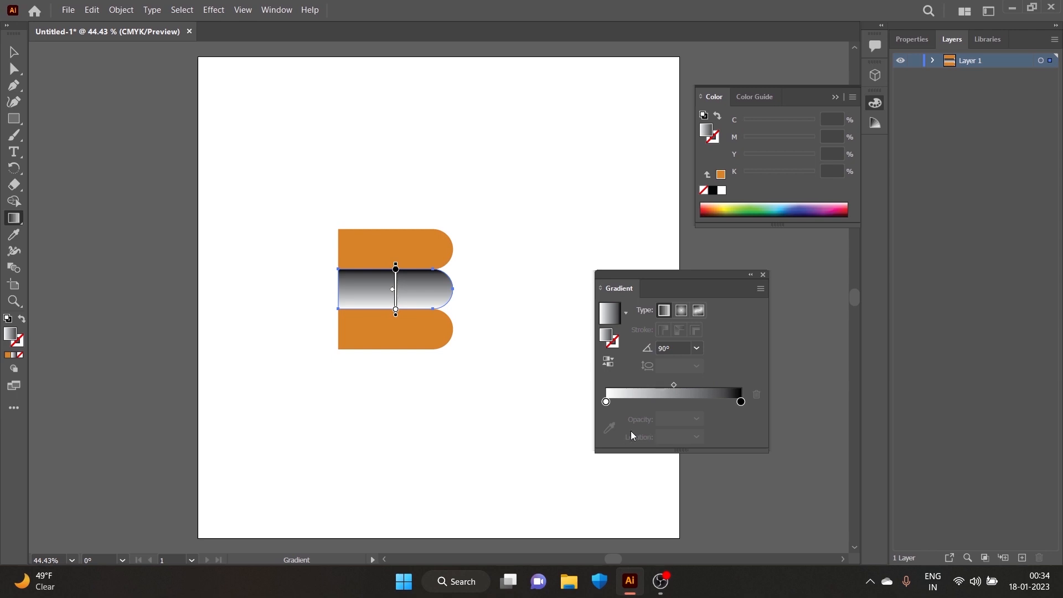
Set both end stops of the middle bar's gradient to the orange sampled from the neighbouring bars.
double_click(606, 402)
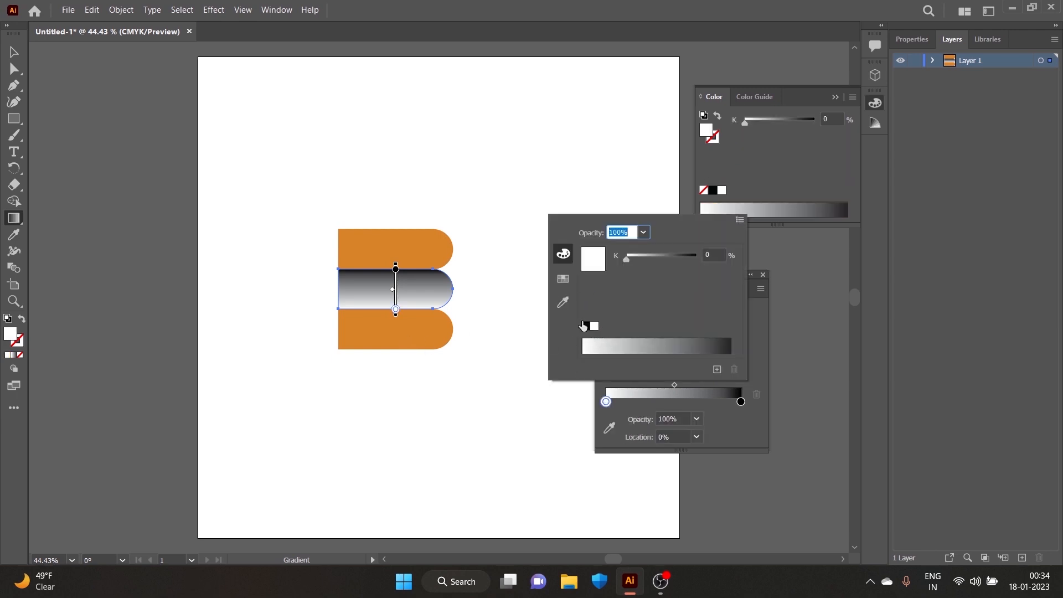
left_click(563, 278)
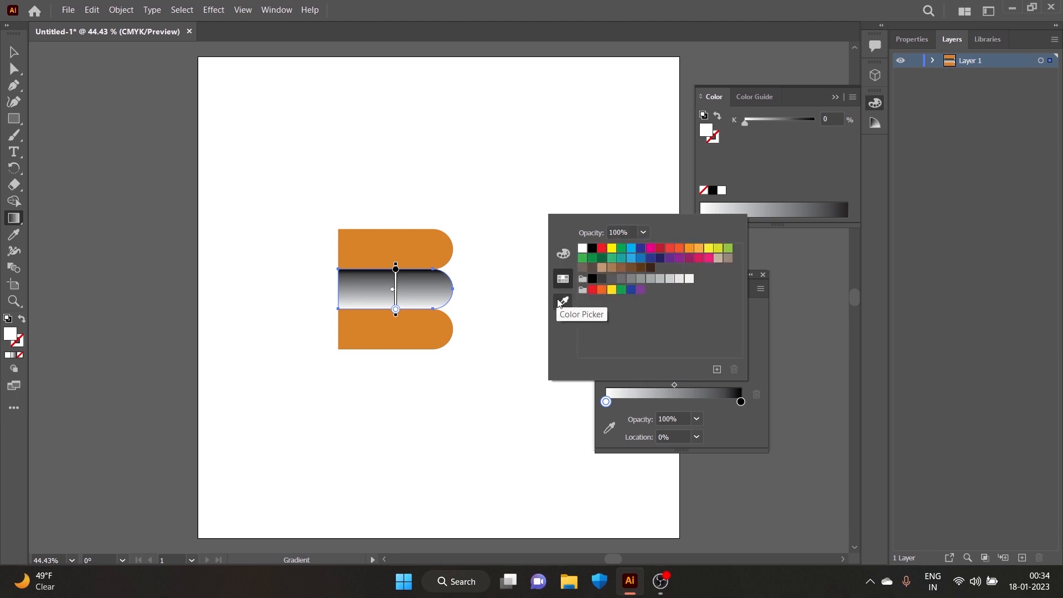
left_click(561, 304)
left_click(450, 327)
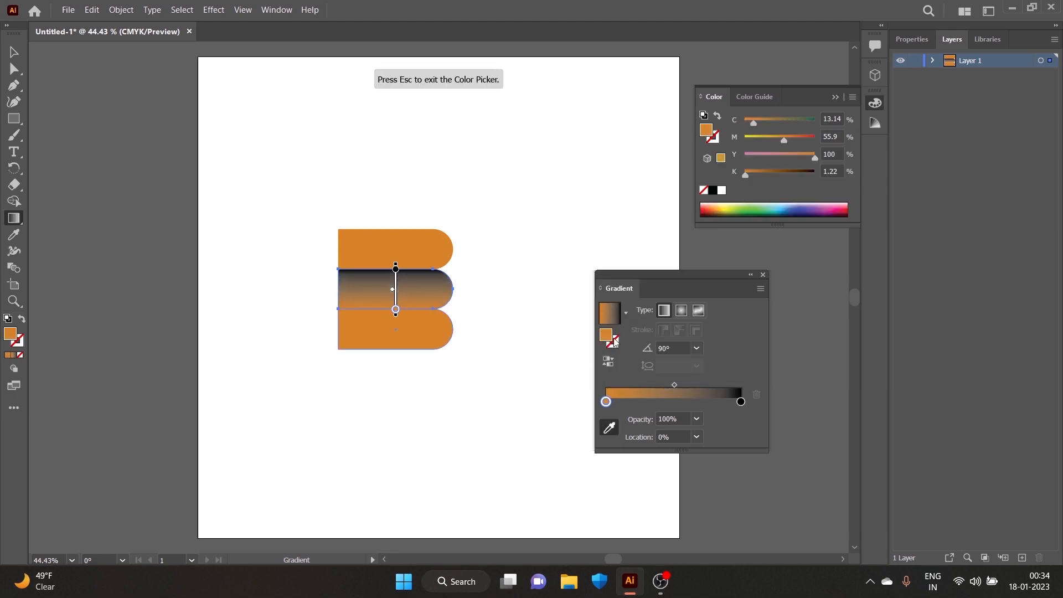
left_click(741, 401)
left_click(425, 247)
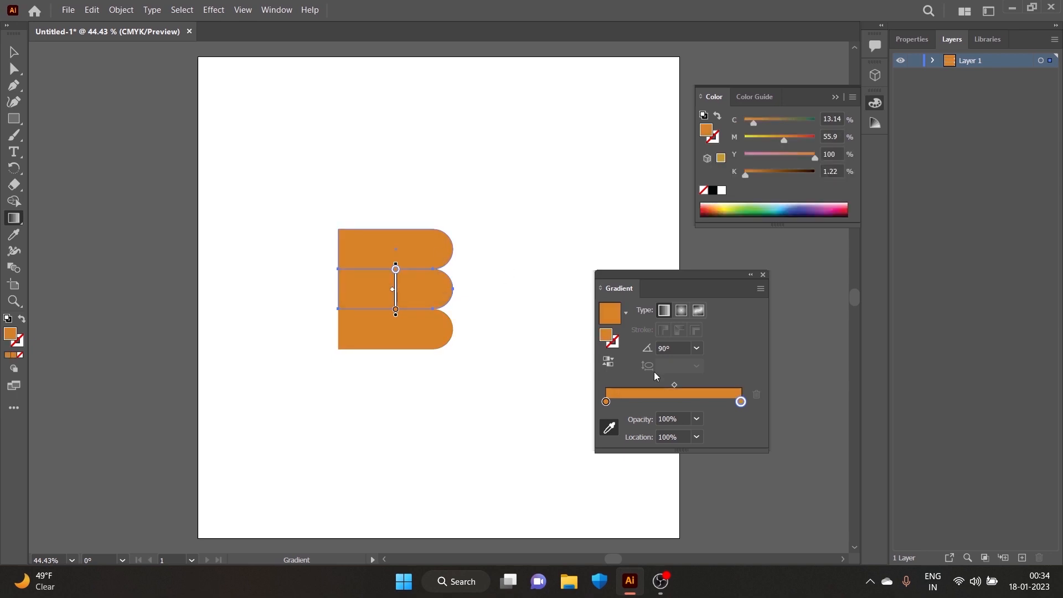
Add a gradient stop at about 52% and colour it with the 5% black swatch.
left_click(677, 402)
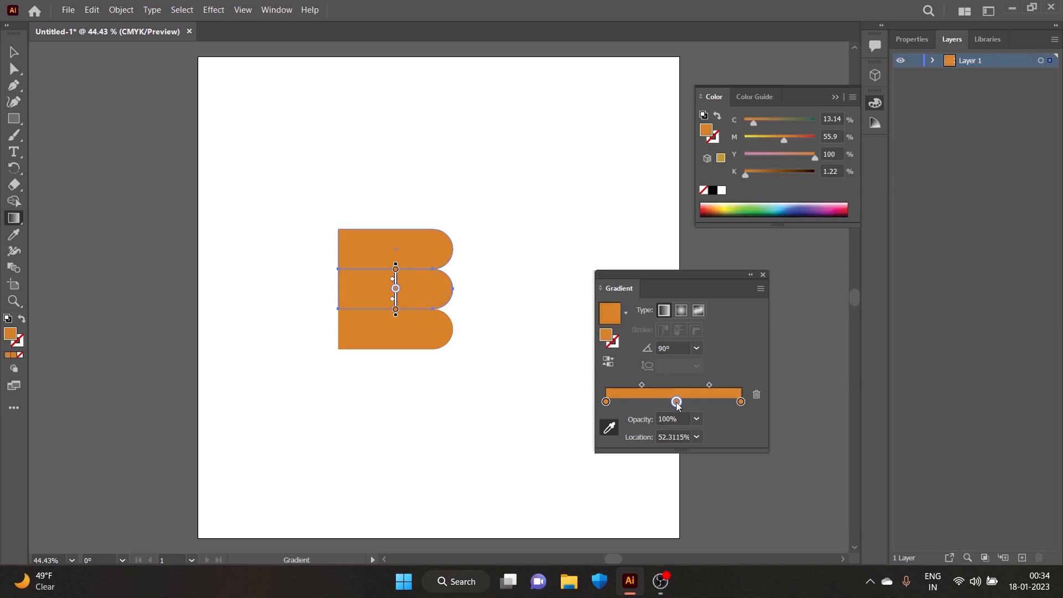
double_click(676, 402)
left_click(689, 279)
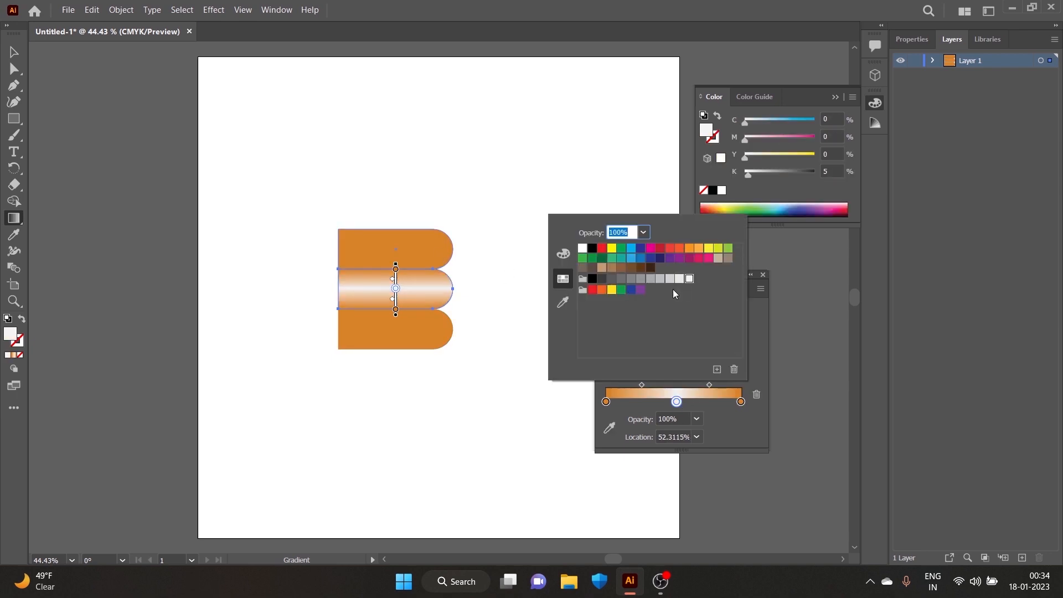
Delete the plain orange bottom bar and replace it with a copy of the gradient bar.
left_click(407, 335)
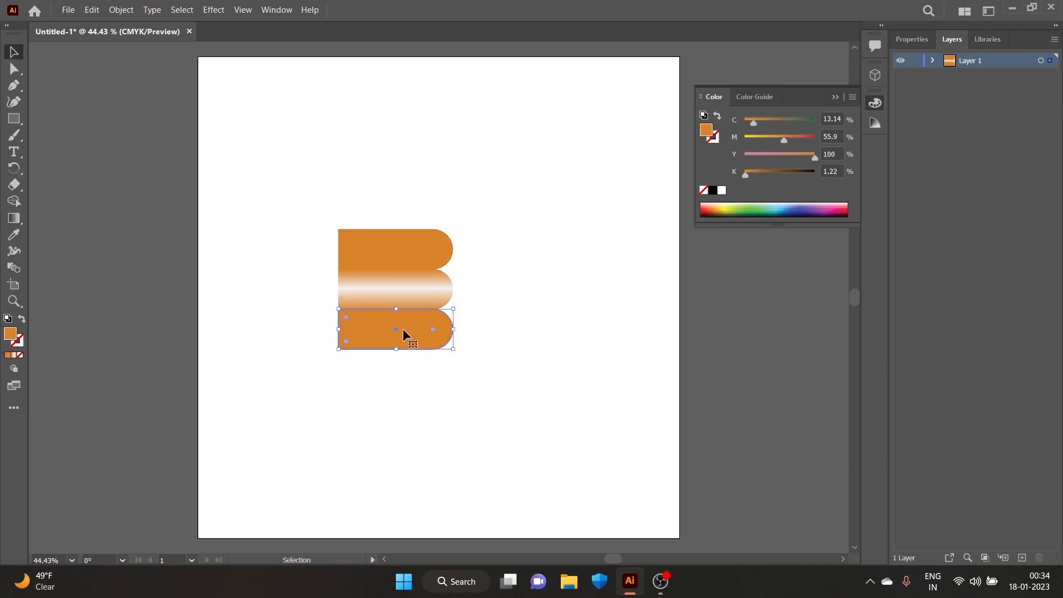
key("Delete")
left_click(411, 303)
left_click_drag(410, 302, 409, 343)
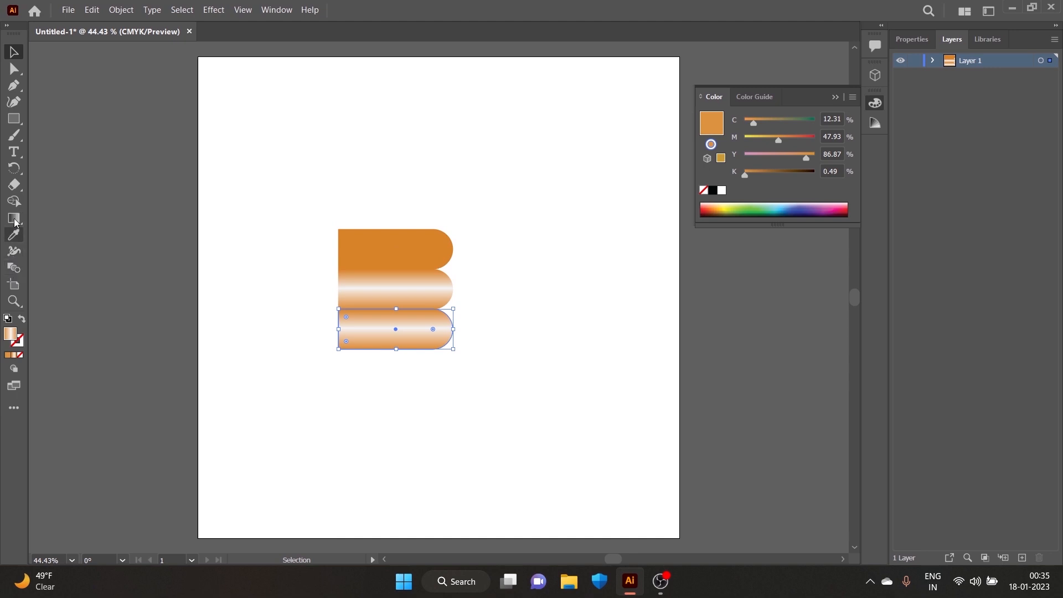
Draw a small rectangle above the bars, give it a solid orange fill, and round its corners.
left_click(13, 119)
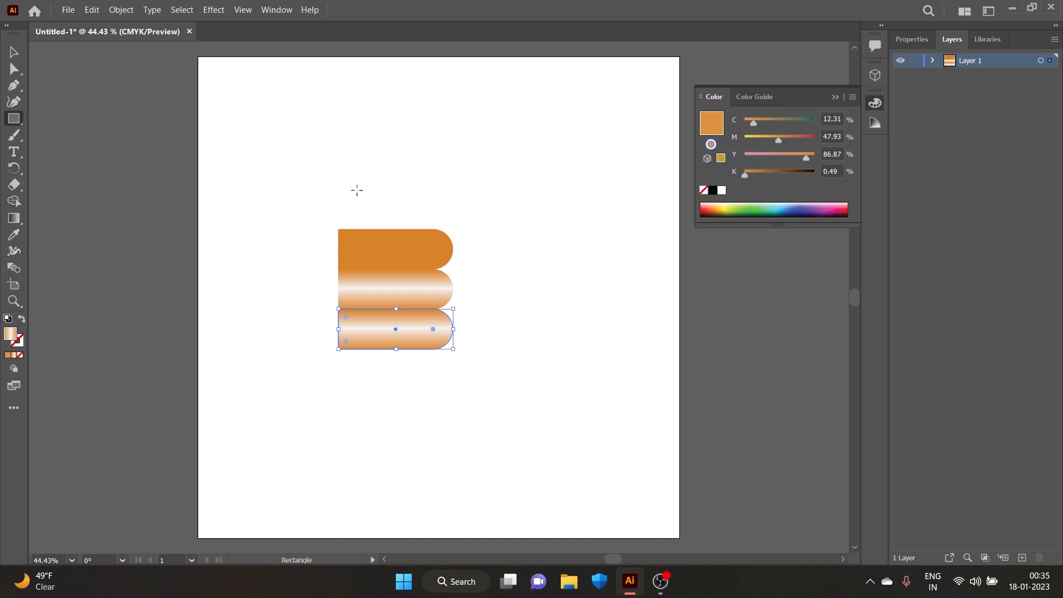
left_click_drag(358, 190, 418, 214)
left_click(9, 355)
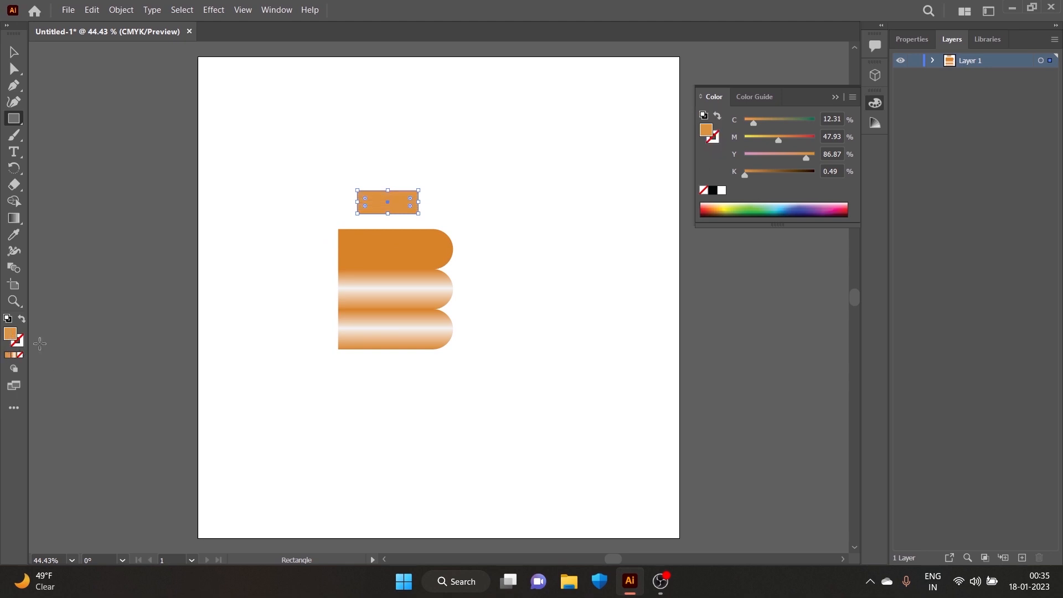
left_click_drag(411, 202, 408, 213)
Create an orange rectangle of 148 px by 82 px and place it beside the stacked bars, near the top bar's height.
mouse_move(511, 242)
left_mouse_down()
mouse_move(591, 310)
mouse_move(617, 309)
mouse_move(606, 297)
left_mouse_up()
key("ctrl+z")
left_click(559, 319)
type("148")
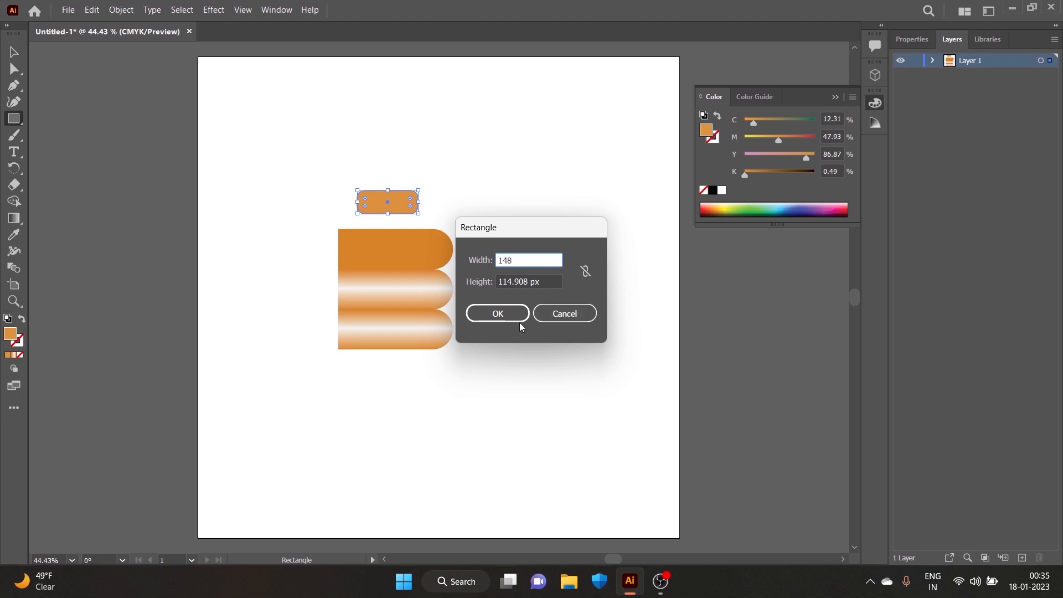
left_click(529, 280)
double_click(528, 280)
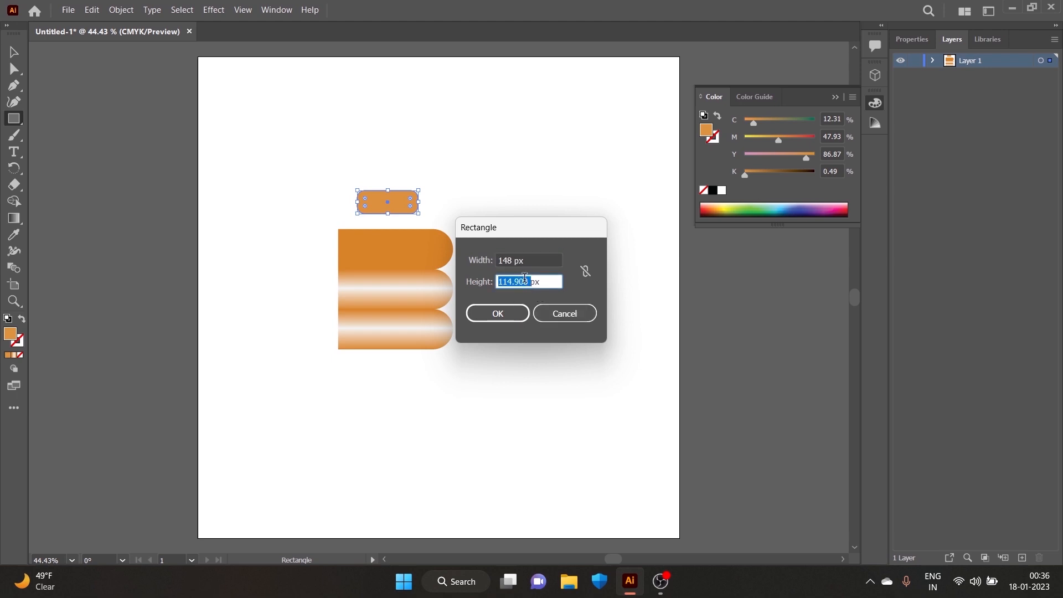
key("BackSpace")
type("82")
key("Return")
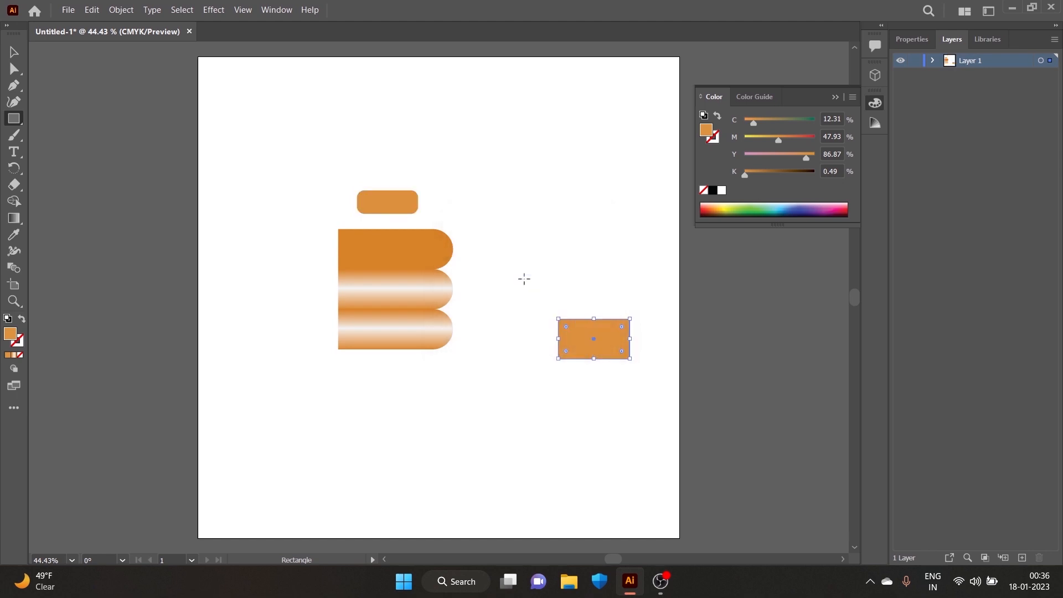
key("v")
left_click_drag(583, 342, 544, 258)
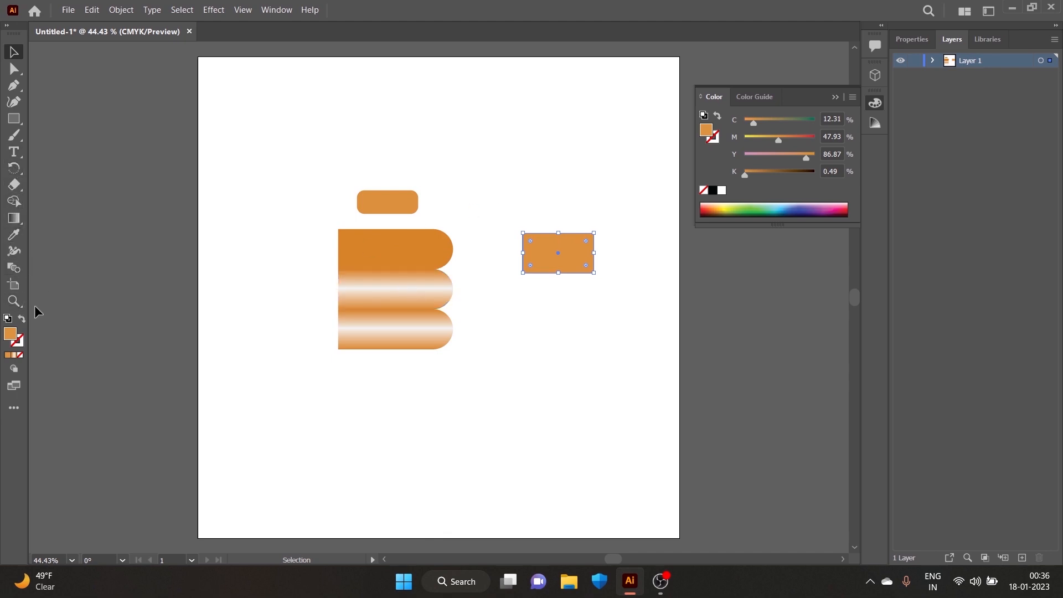
Draw a narrow upright tine on the new rectangle's upper-left corner and copy it to the middle and right corner.
left_click(14, 119)
mouse_move(524, 198)
left_mouse_down()
mouse_move(535, 253)
mouse_move(534, 233)
left_mouse_up()
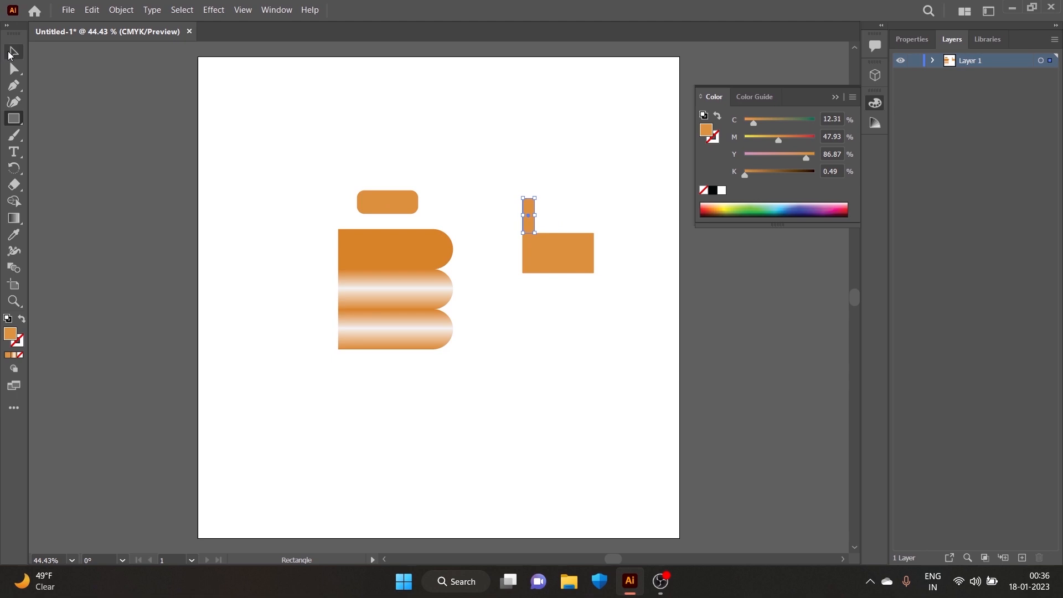
left_click(12, 53)
left_click_drag(528, 224, 588, 225)
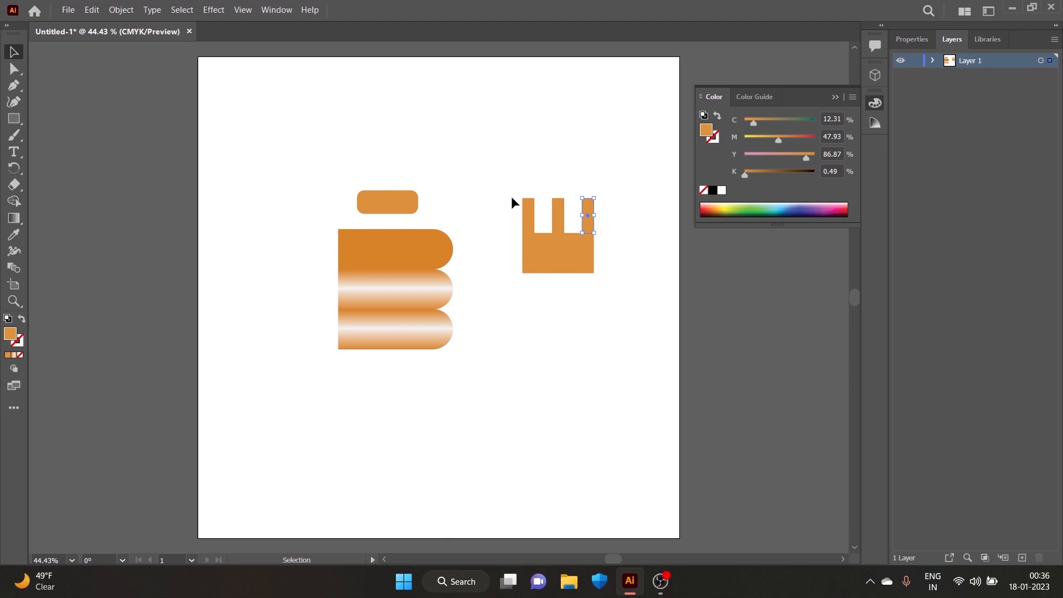
Move the three tines and their base slightly down and left, and unite them into one shape.
left_click_drag(543, 209, 662, 314)
left_click_drag(579, 253, 563, 283)
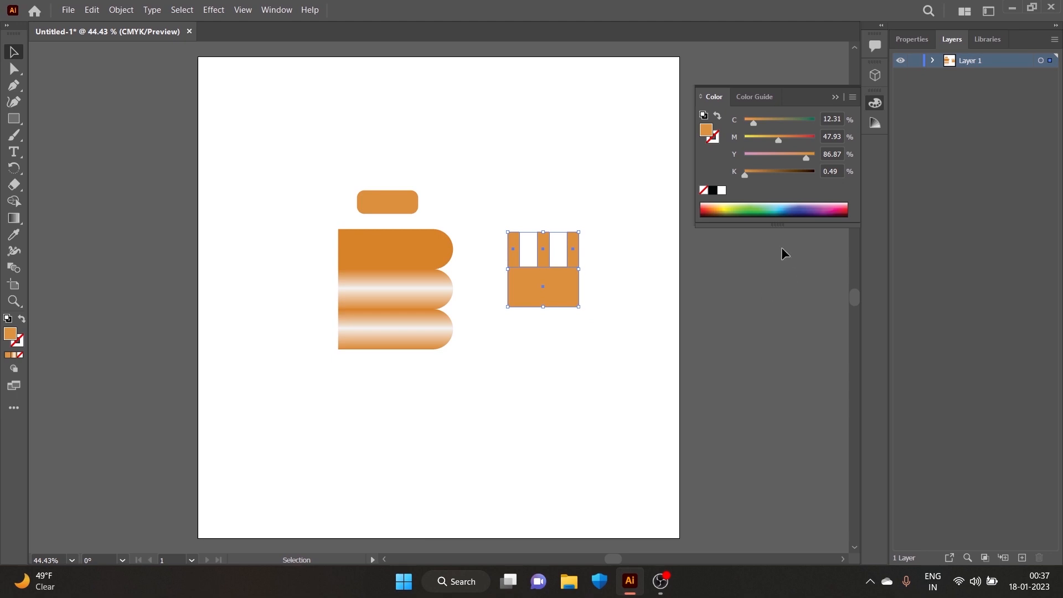
left_click(912, 39)
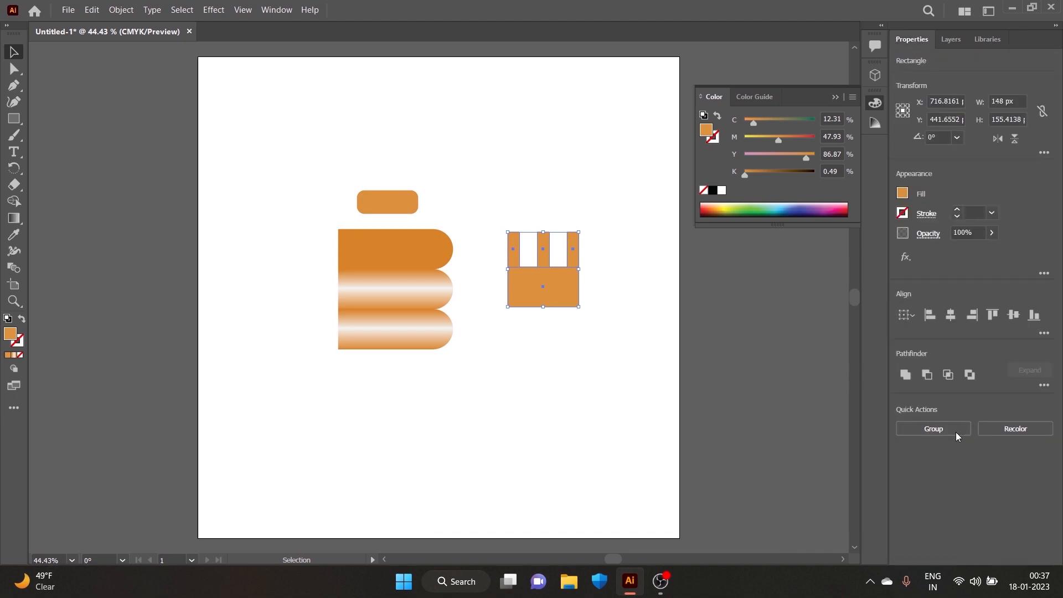
left_click(906, 374)
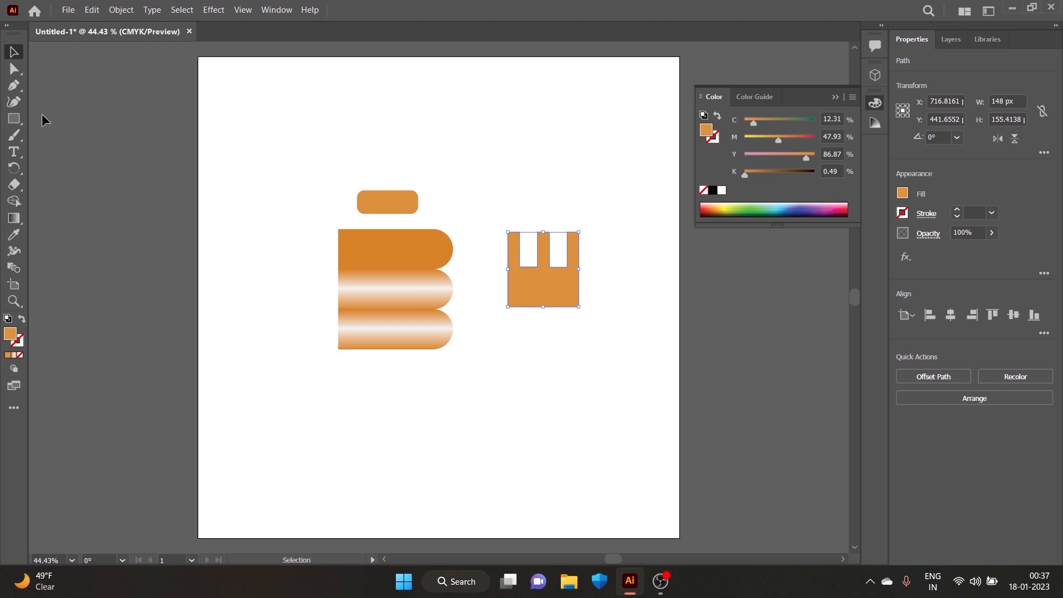
Round all corners of the fork head slightly and its two bottom corners to about 51 px.
left_click(14, 68)
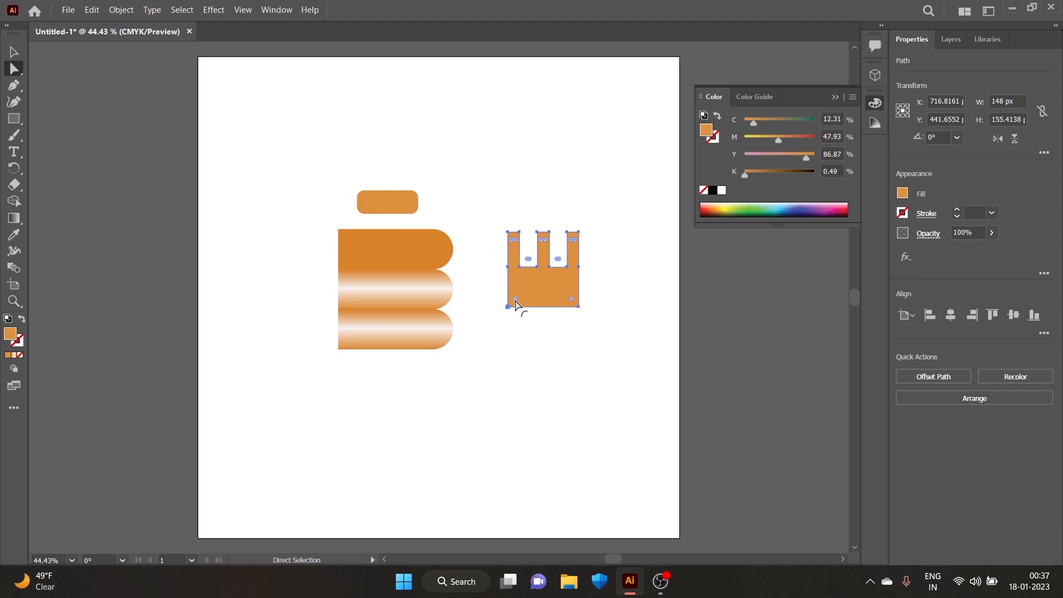
left_click_drag(515, 300, 514, 303)
left_click(499, 302)
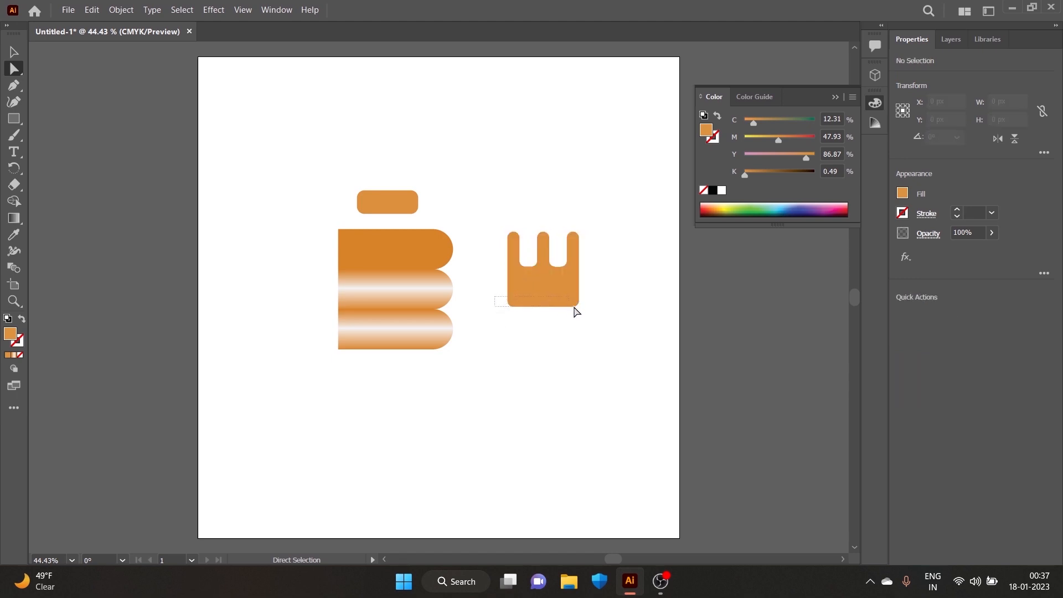
left_click_drag(576, 312, 537, 287)
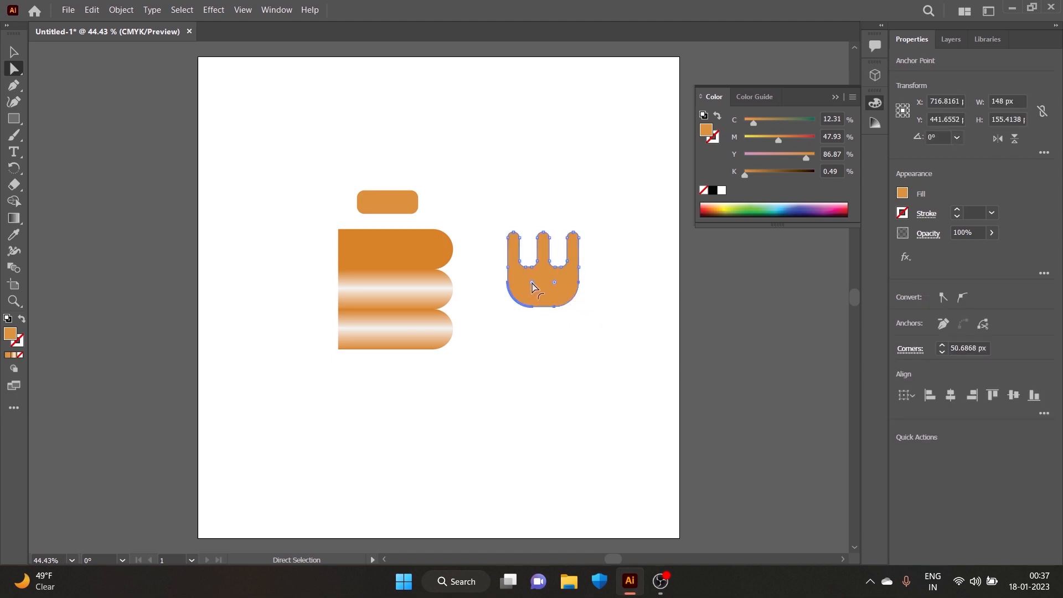
left_click(453, 392)
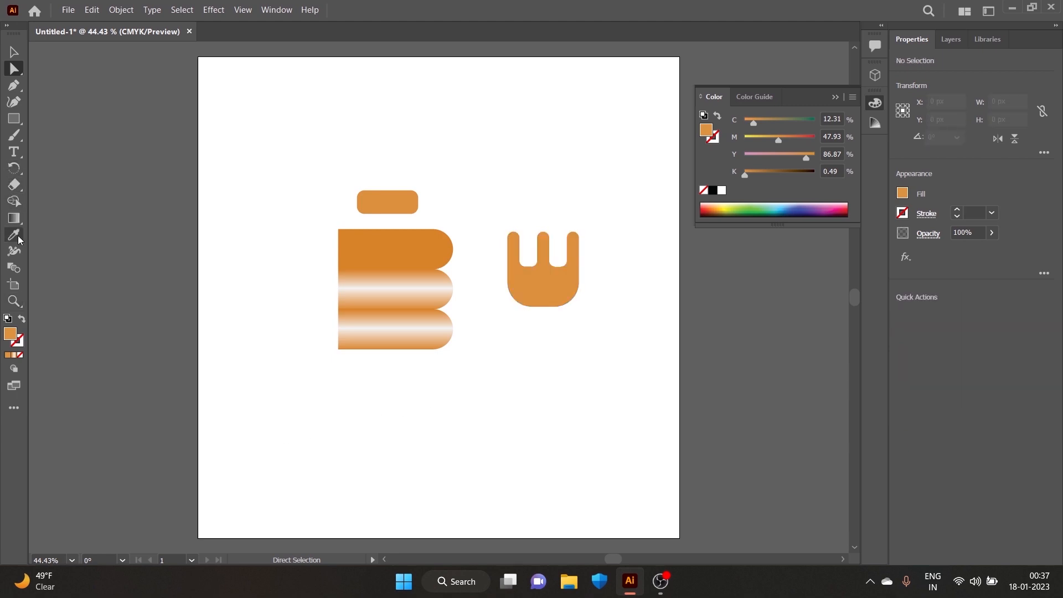
Draw an upright ellipse about 103 px by 253 px and centre it horizontally under the fork head, overlapping its base.
left_click(18, 125)
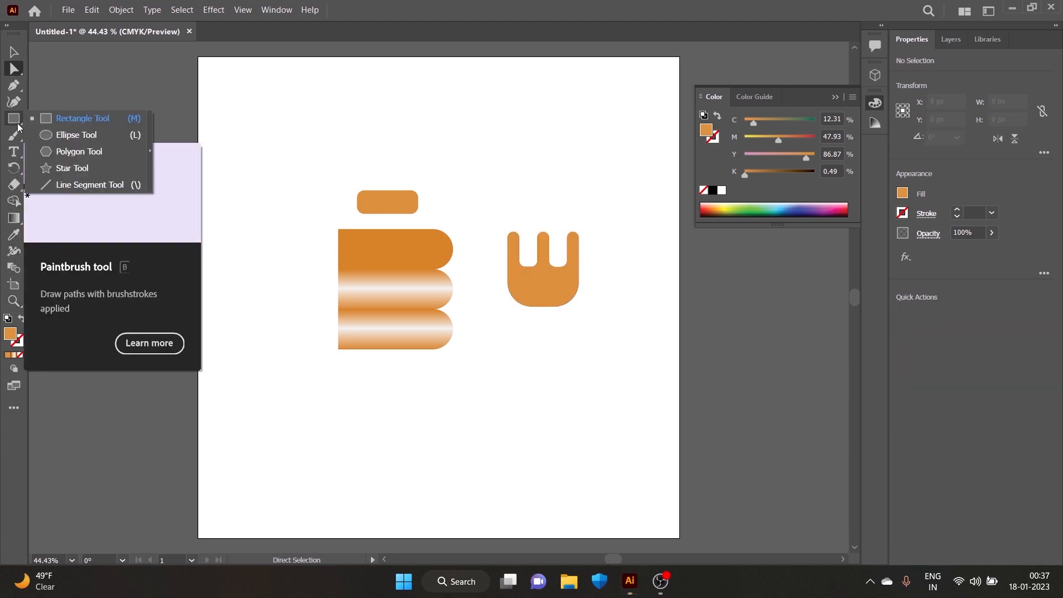
left_click(77, 134)
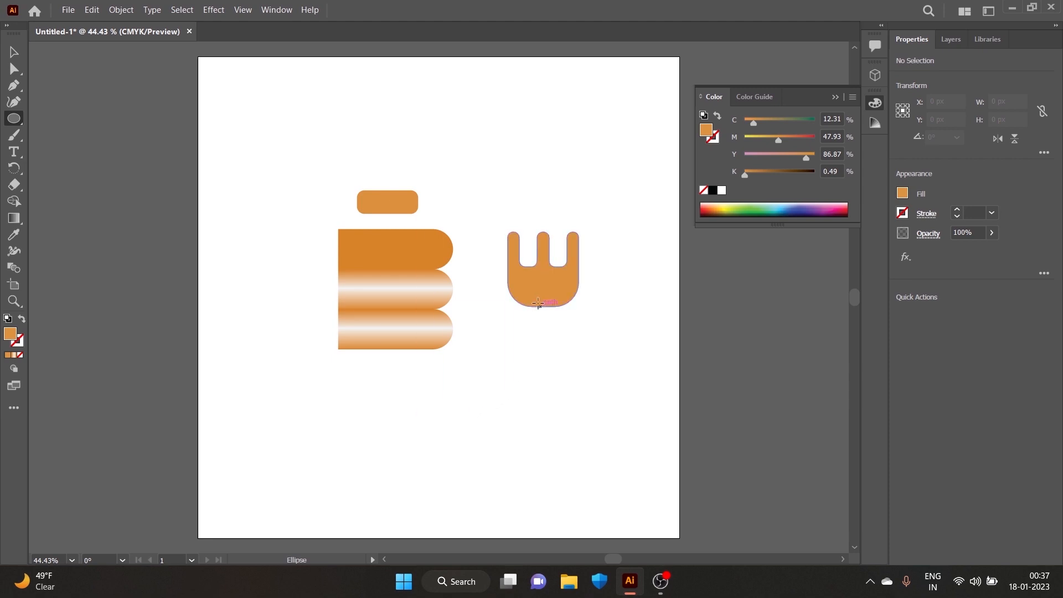
left_click_drag(536, 298, 586, 419)
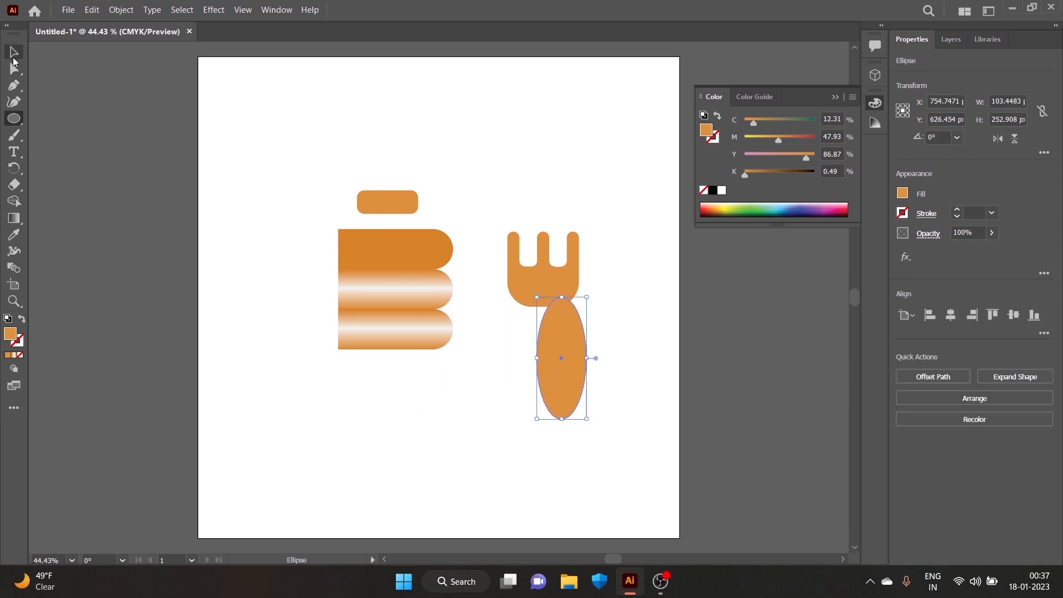
key("v")
left_click_drag(556, 374, 539, 353)
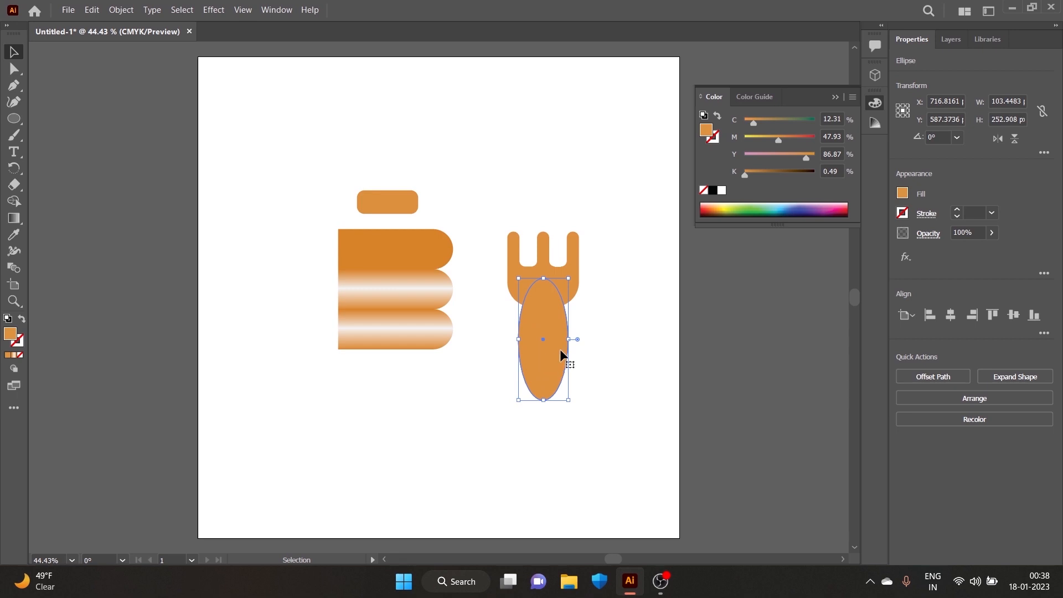
Enlarge the ellipse under the fork head slightly, move it down a little, and unite it with the head into one shape.
mouse_move(570, 277)
left_mouse_down()
mouse_move(561, 280)
mouse_move(572, 275)
left_mouse_up()
key("ctrl+z")
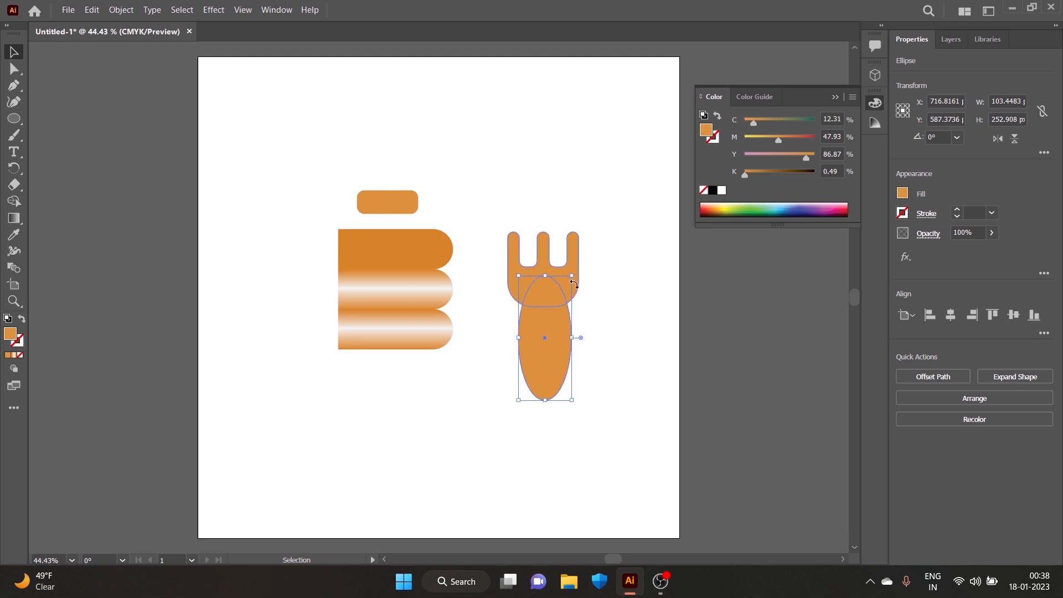
left_click(616, 298)
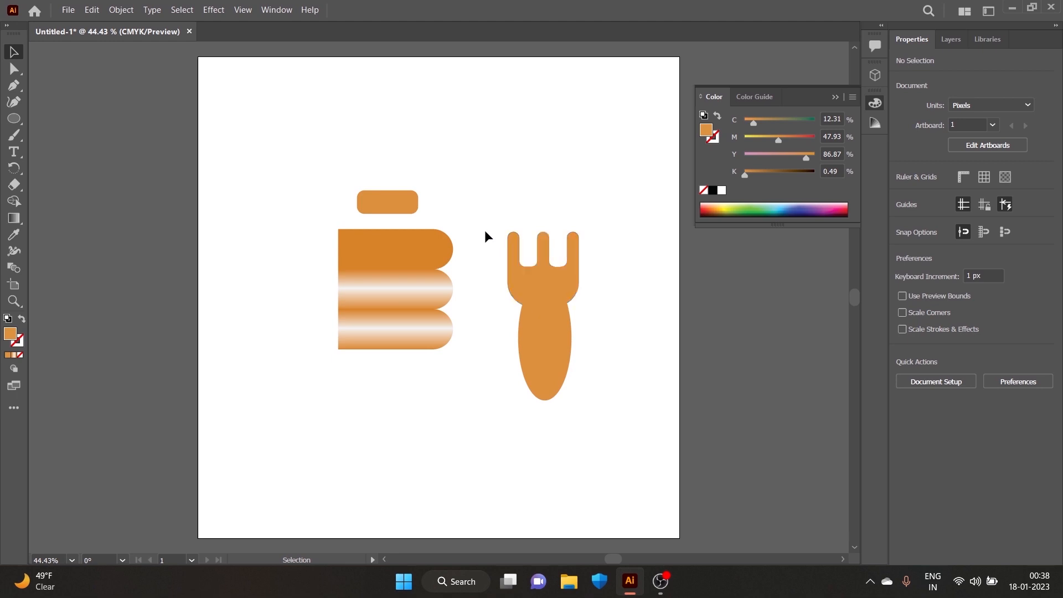
mouse_move(480, 209)
left_mouse_down()
mouse_move(602, 387)
mouse_move(549, 367)
left_mouse_up()
left_click_drag(464, 176, 617, 449)
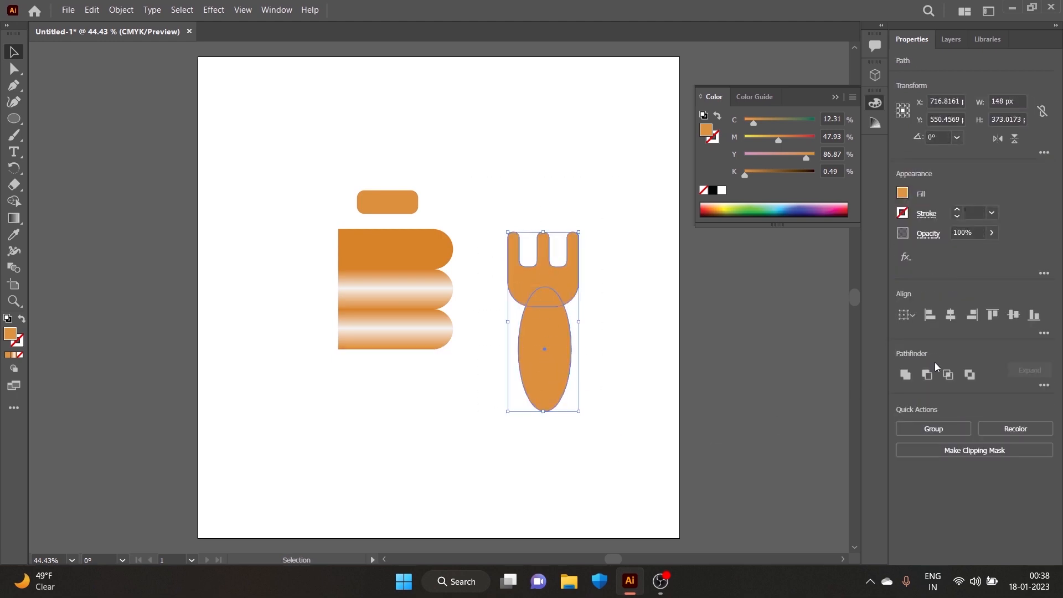
left_click(906, 375)
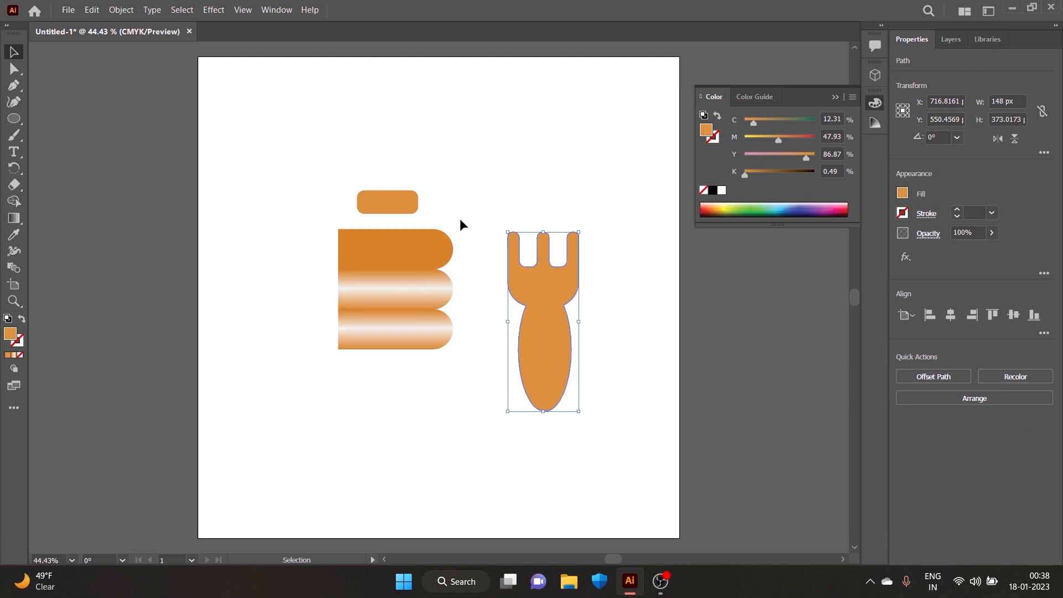
Group the three stacked gradient bars.
left_click_drag(461, 220, 418, 350)
right_click(415, 325)
left_click(458, 129)
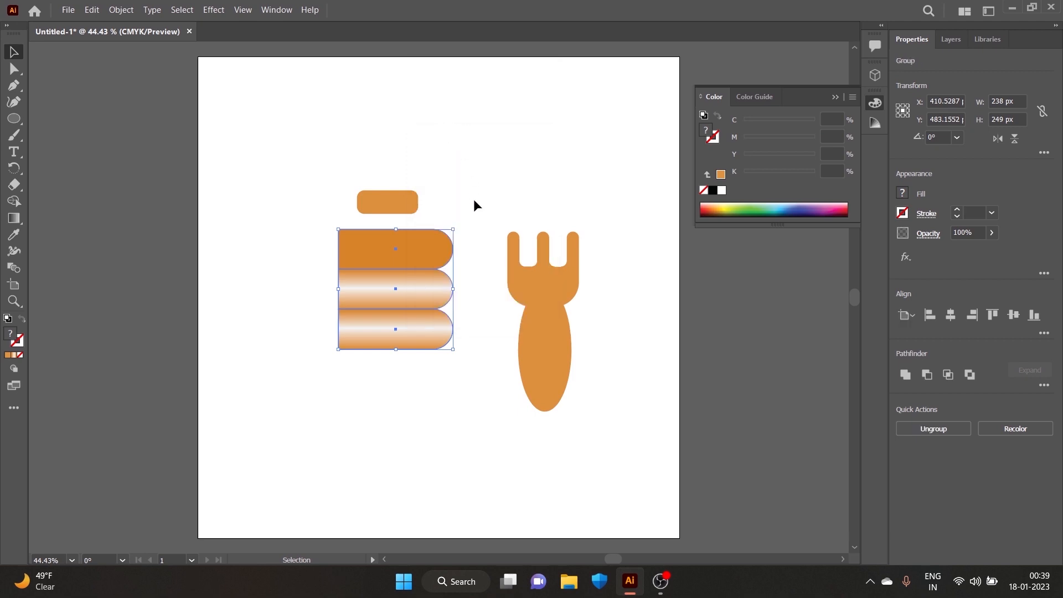
Move the fork and small bar up and the bar group slightly down and right, and apply a 360° 3D Revolve to the group.
left_click(276, 10)
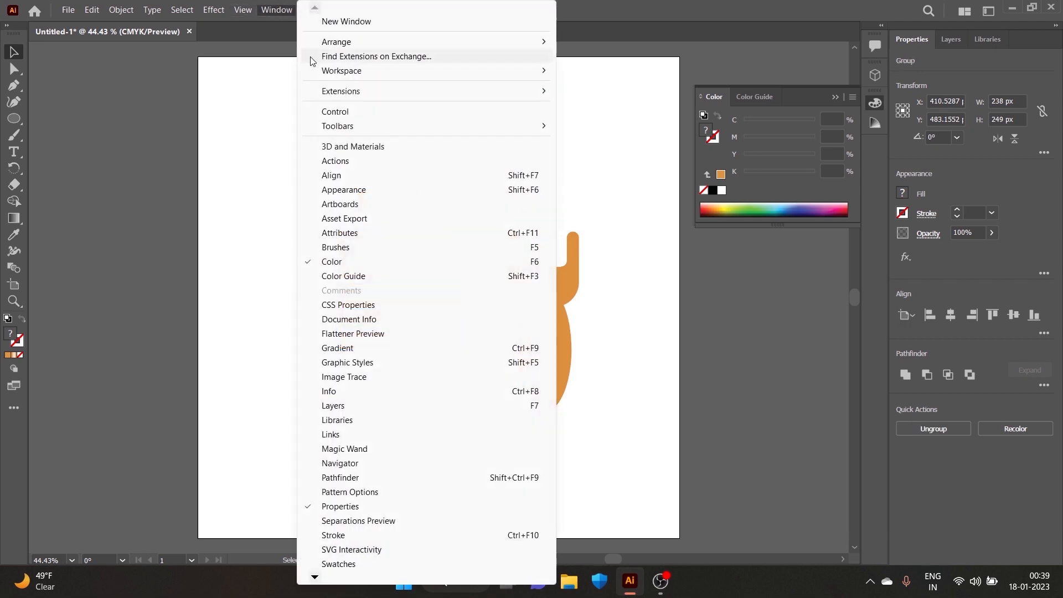
left_click(355, 147)
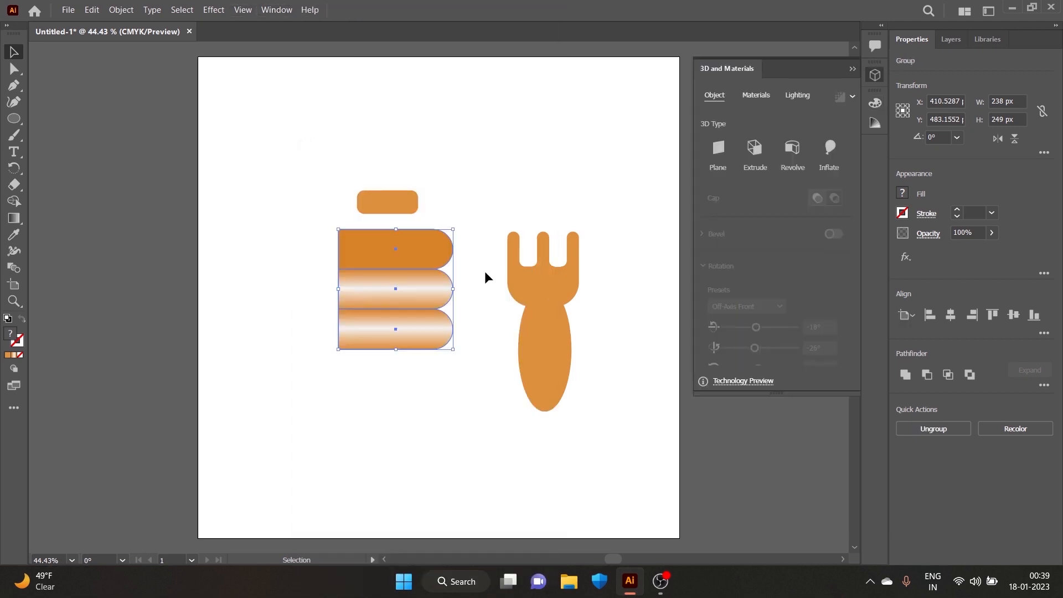
left_click_drag(557, 310, 589, 161)
left_click_drag(392, 201, 387, 106)
left_click_drag(413, 254, 432, 293)
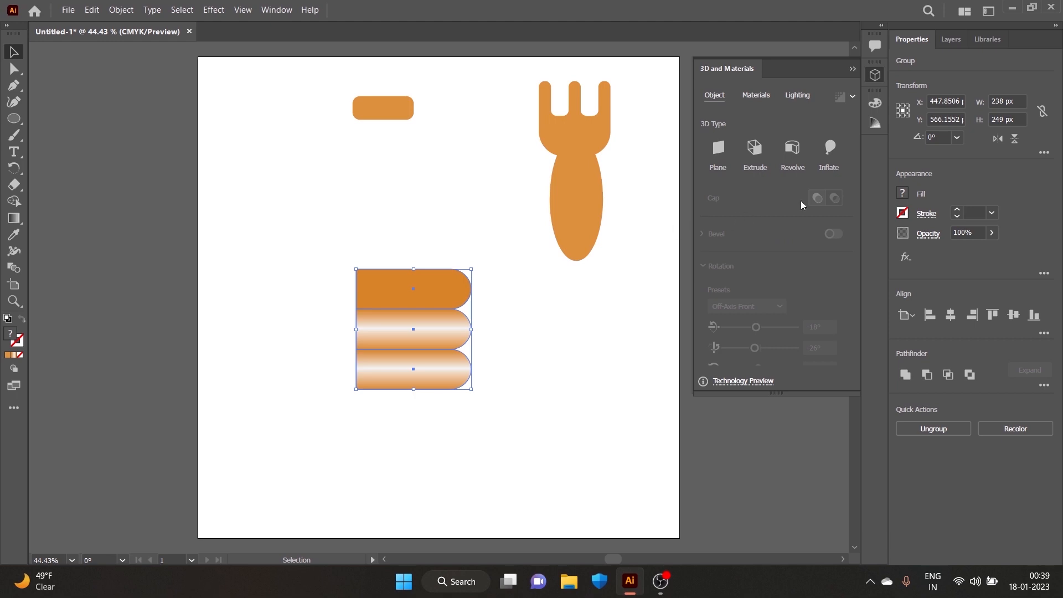
left_click(792, 148)
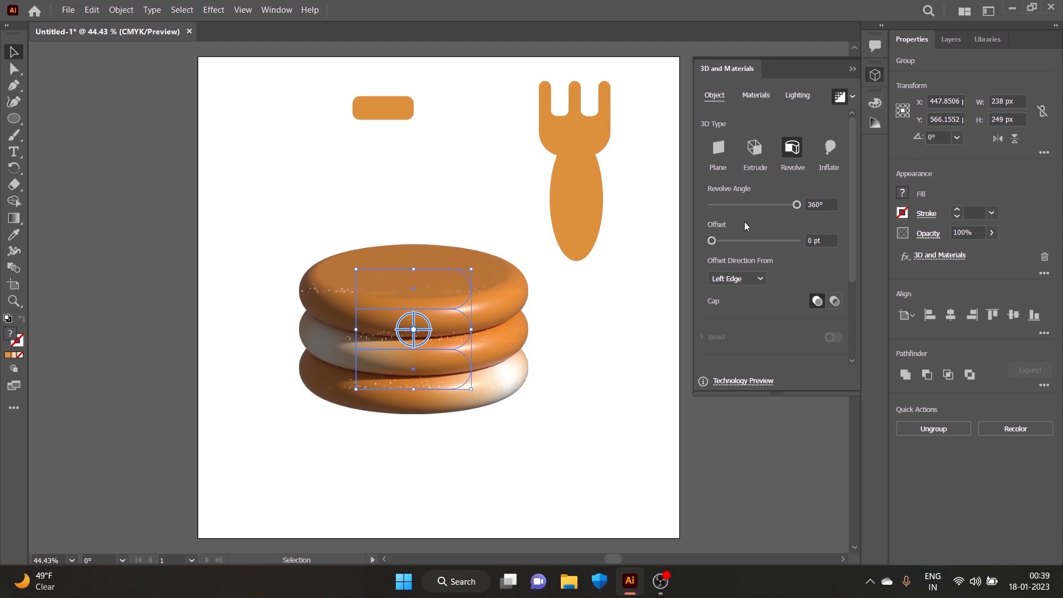
Set the revolved stack's light rotation to 119°, softness to 64% and ambient light intensity to 68%.
left_click(799, 98)
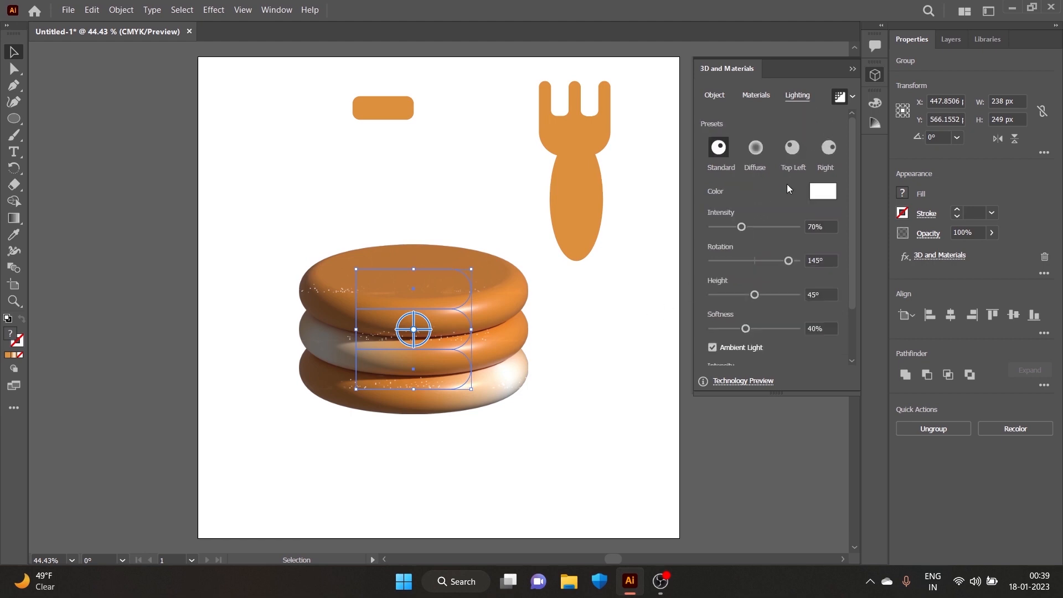
left_click_drag(786, 261, 781, 262)
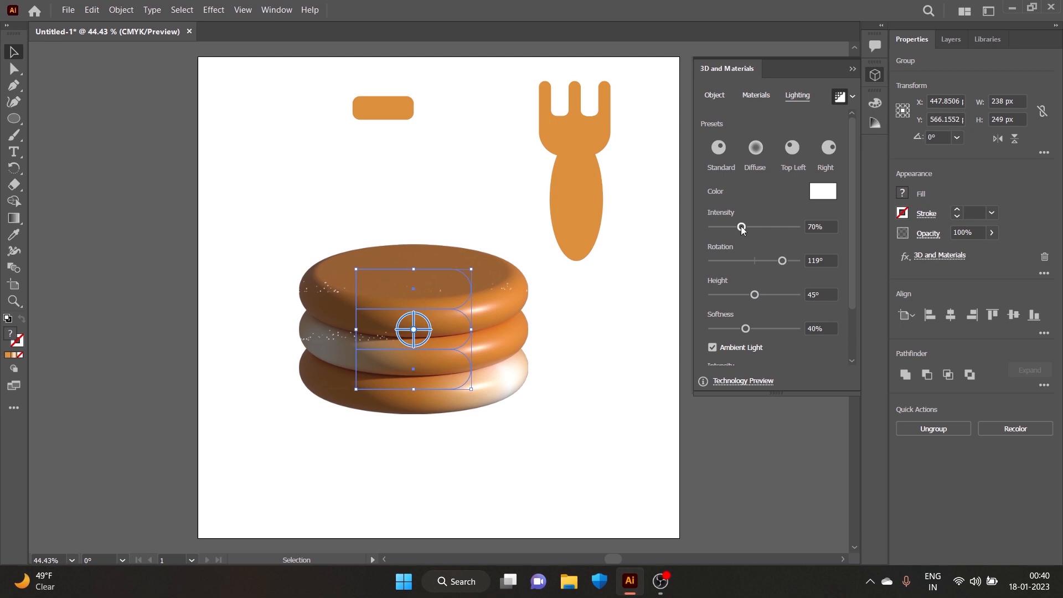
left_click_drag(745, 329, 768, 328)
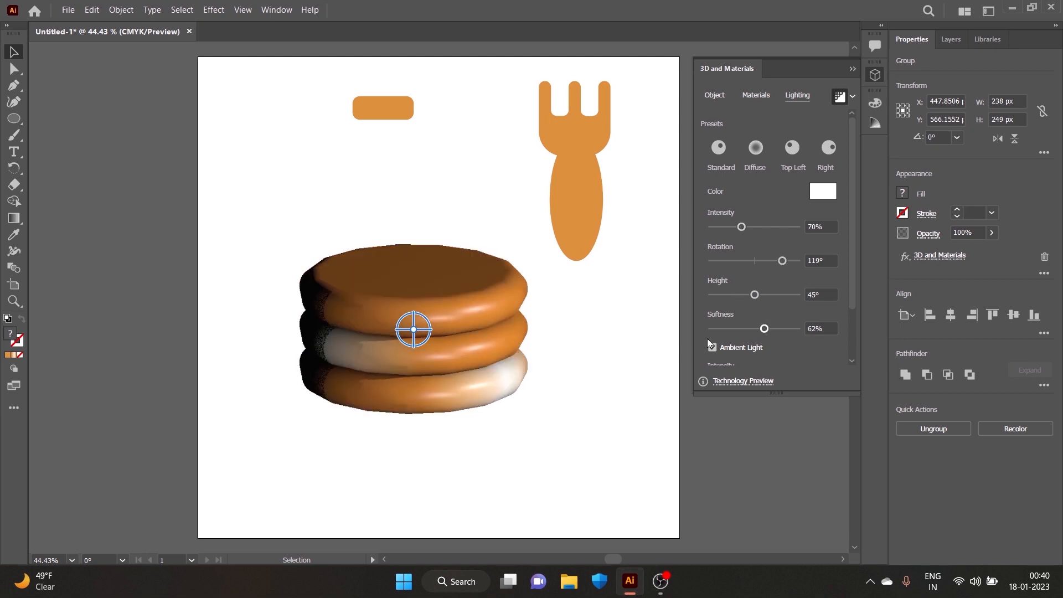
left_click(759, 329)
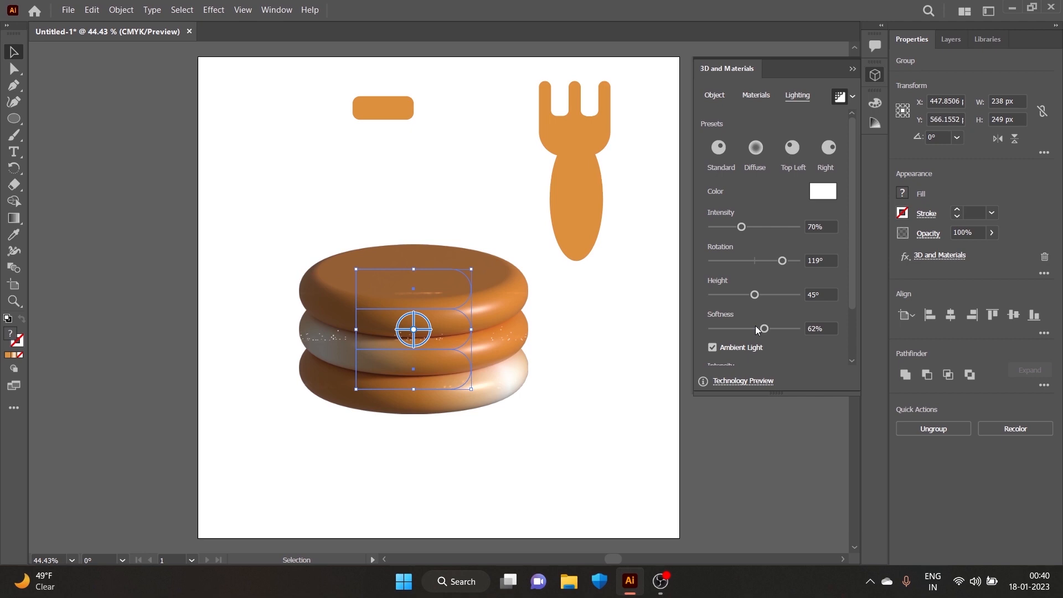
left_click_drag(765, 329, 766, 329)
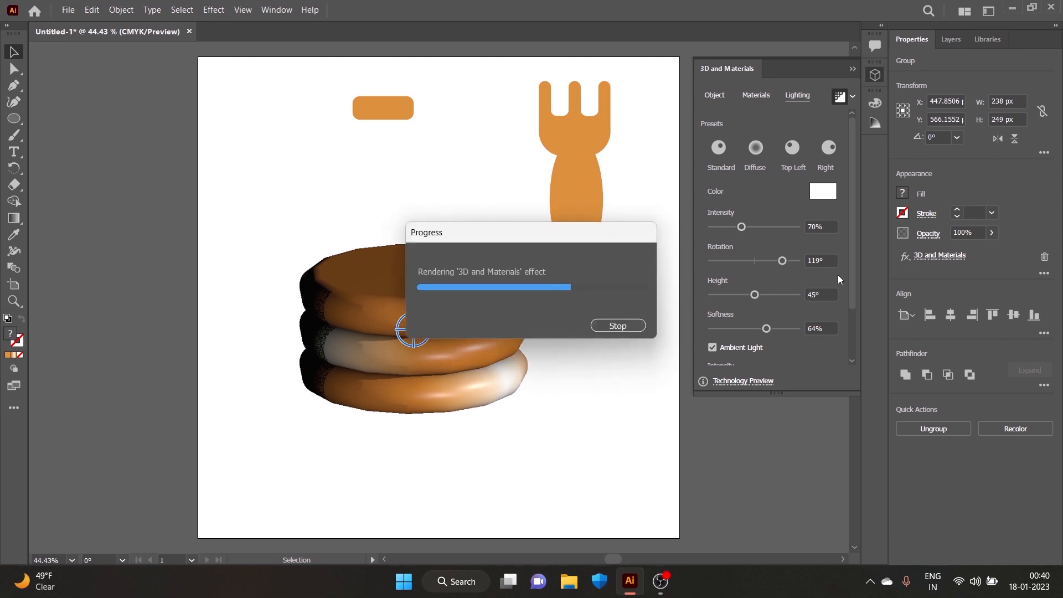
scroll(854, 268, "down", 2)
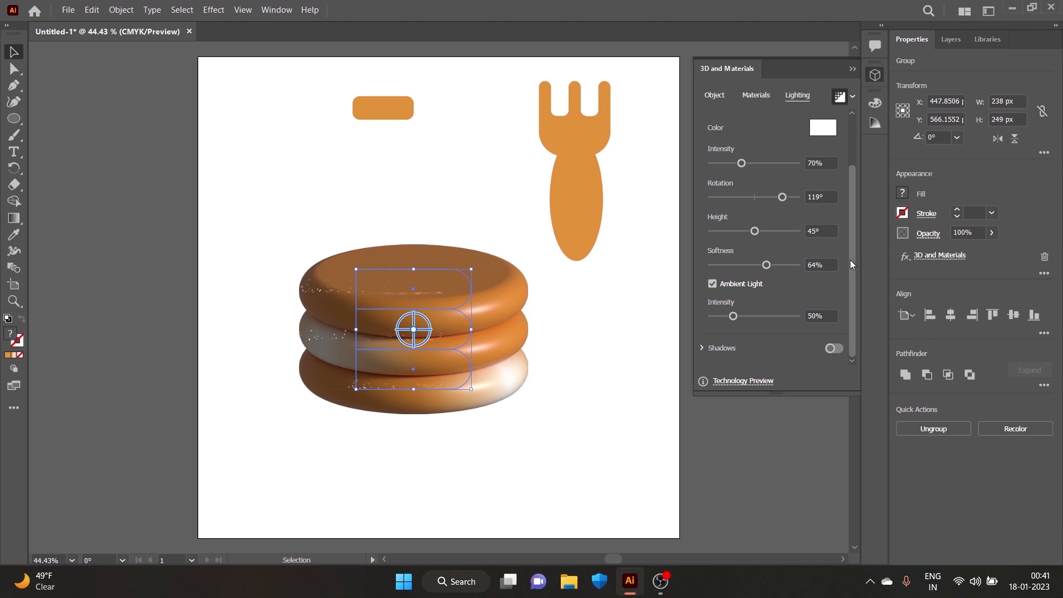
left_click_drag(733, 315, 740, 317)
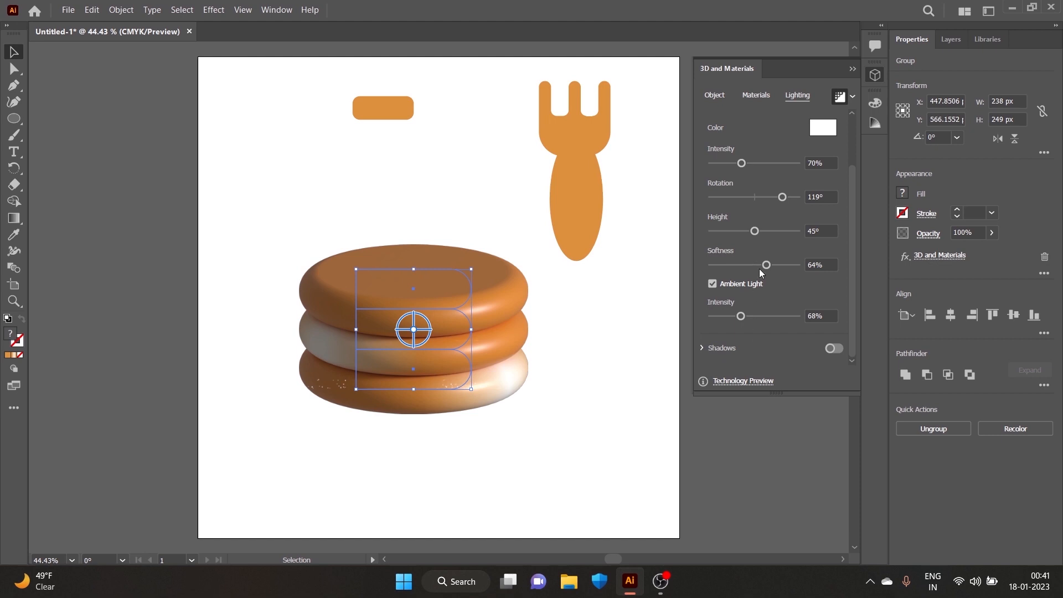
Enable shadows for the revolved stack and set the shadow's distance from the object to 63%.
left_click(829, 354)
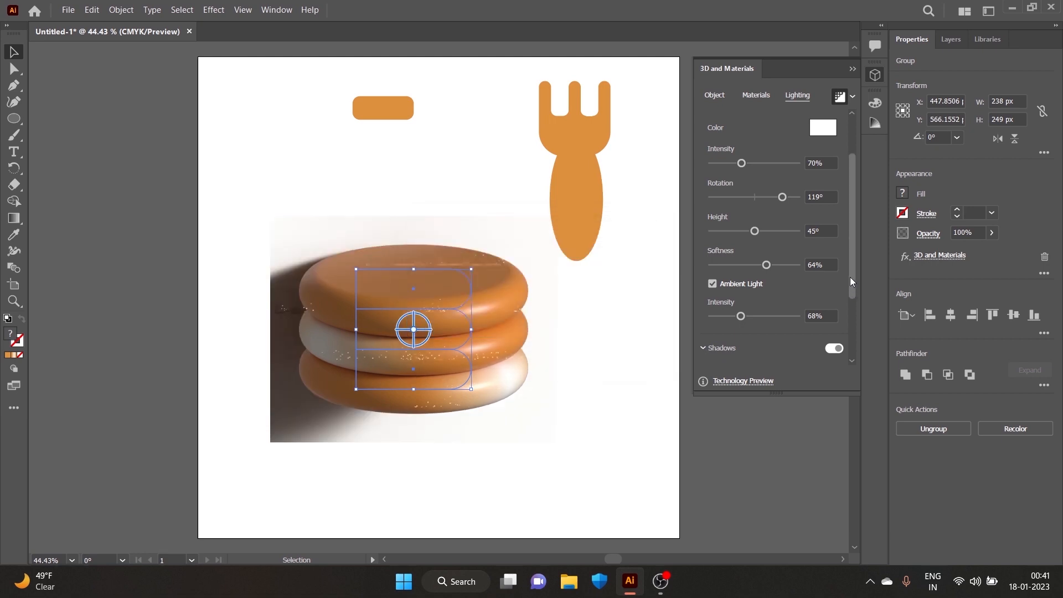
scroll(851, 281, "down", 3)
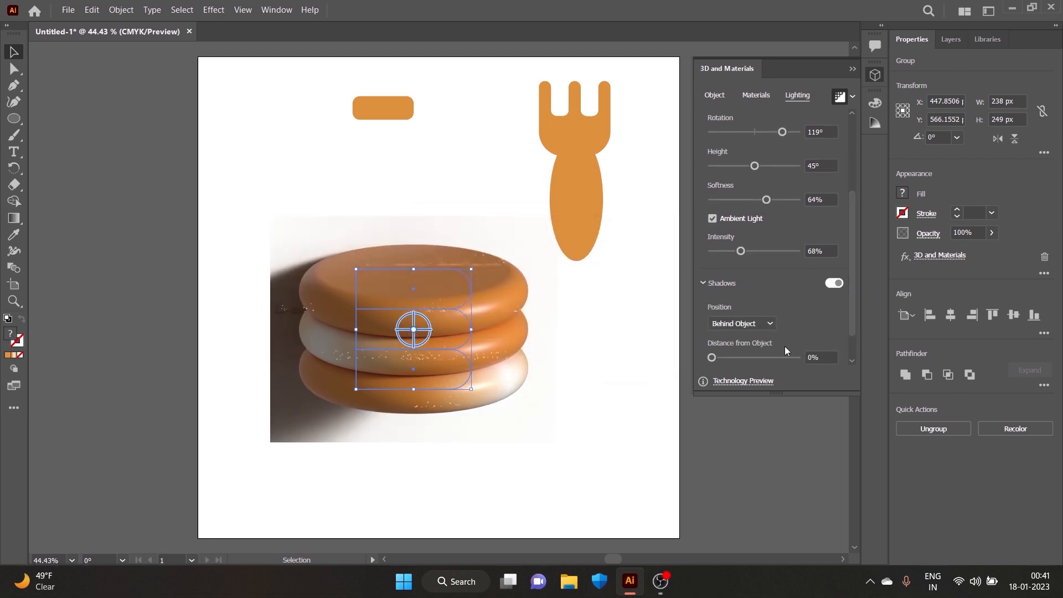
left_click_drag(715, 358, 754, 360)
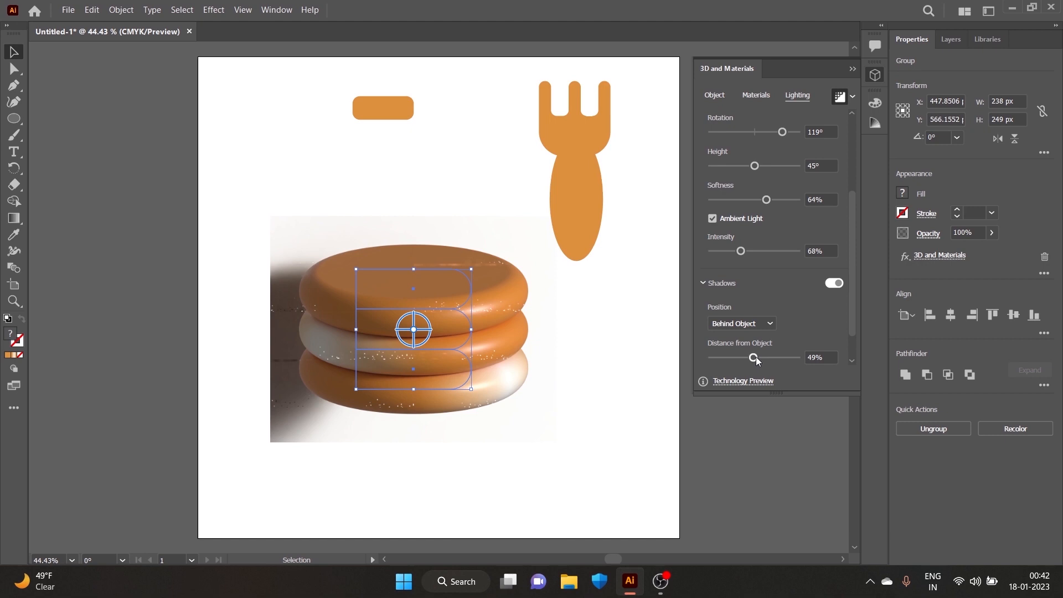
mouse_move(757, 360)
left_mouse_down()
mouse_move(791, 359)
mouse_move(779, 361)
left_mouse_up()
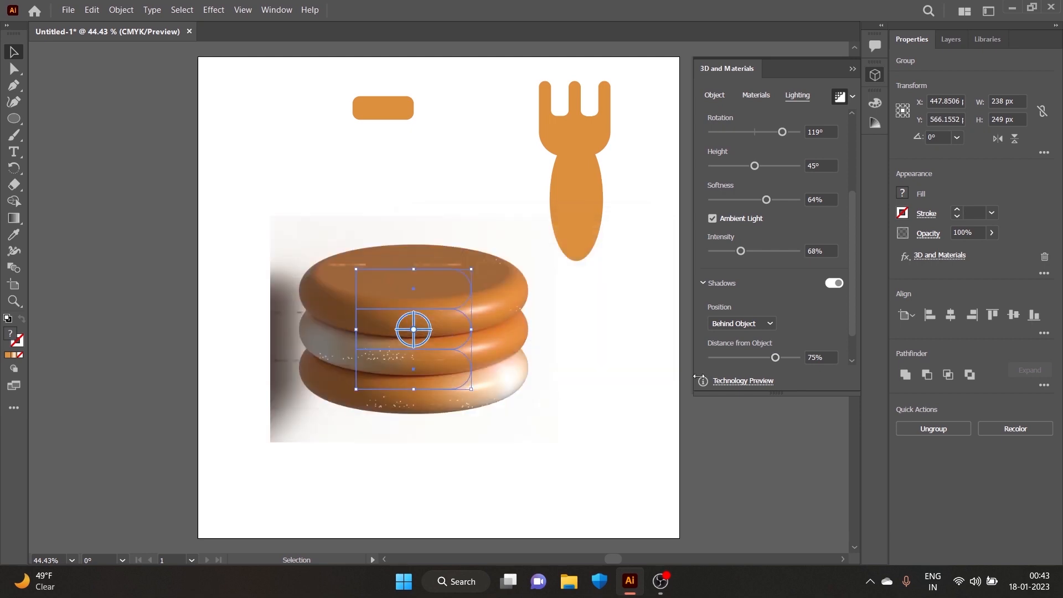
left_click_drag(766, 357, 765, 357)
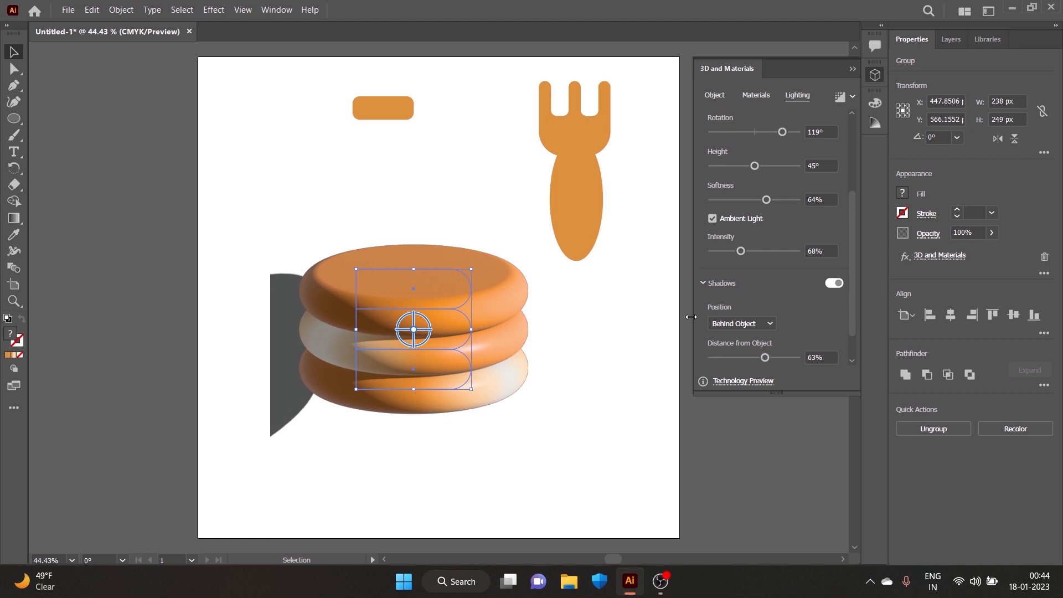
Lower the roughness of the revolved stack's default material to 0.2.
left_click(755, 94)
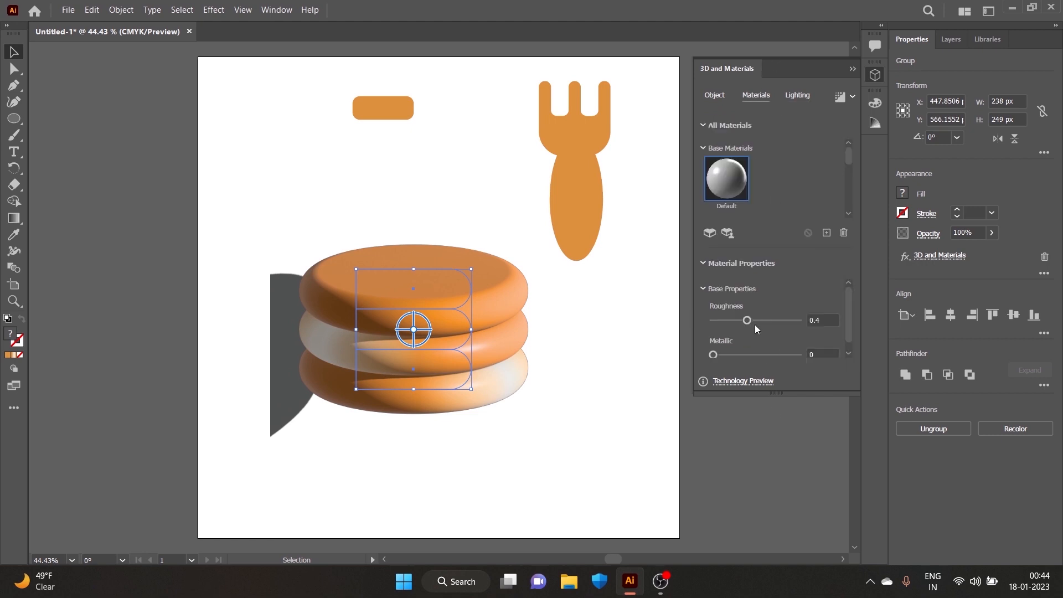
left_click_drag(744, 320, 734, 320)
left_click_drag(726, 325, 726, 326)
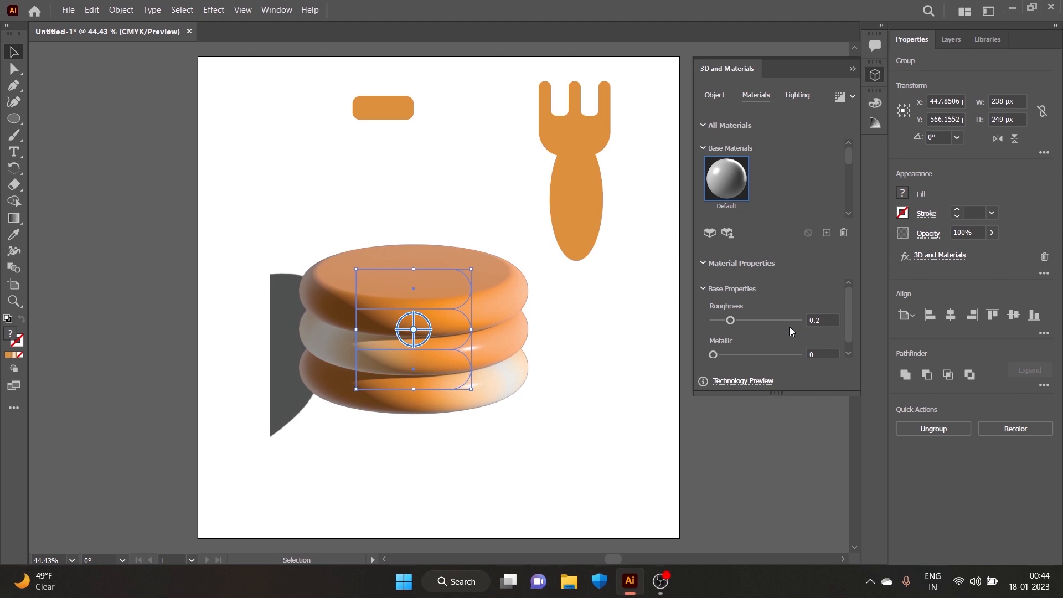
Set the light on the revolved stack to -180° rotation, 68° height and 33% softness.
left_click(795, 95)
mouse_move(782, 265)
left_mouse_down()
mouse_move(821, 262)
mouse_move(710, 255)
left_mouse_up()
mouse_move(754, 295)
left_mouse_down()
mouse_move(746, 290)
mouse_move(796, 292)
mouse_move(775, 294)
mouse_move(738, 329)
mouse_move(749, 328)
left_mouse_up()
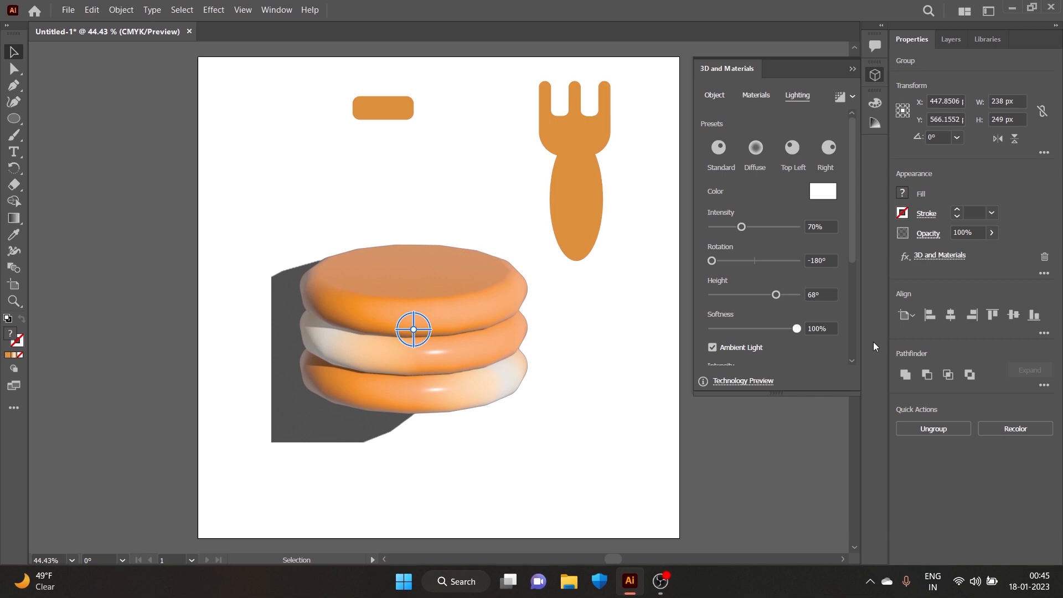
left_click_drag(748, 326, 727, 332)
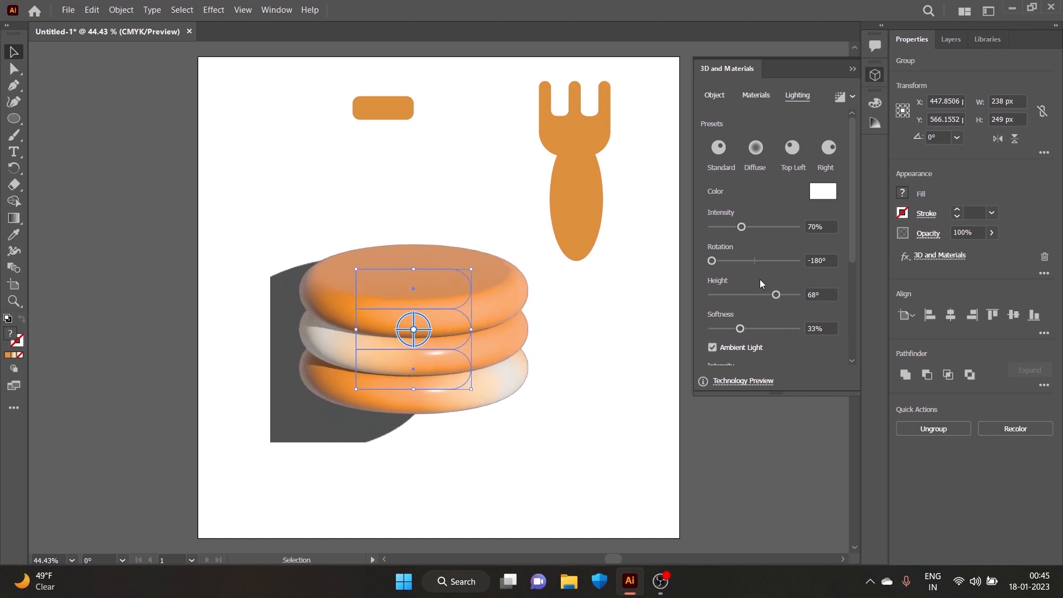
Set the shadow bounds to 167%, the shadow's distance from the object to 44%, and the ambient light intensity to 0%.
scroll(760, 279, "down", 5)
left_click_drag(766, 324, 742, 363)
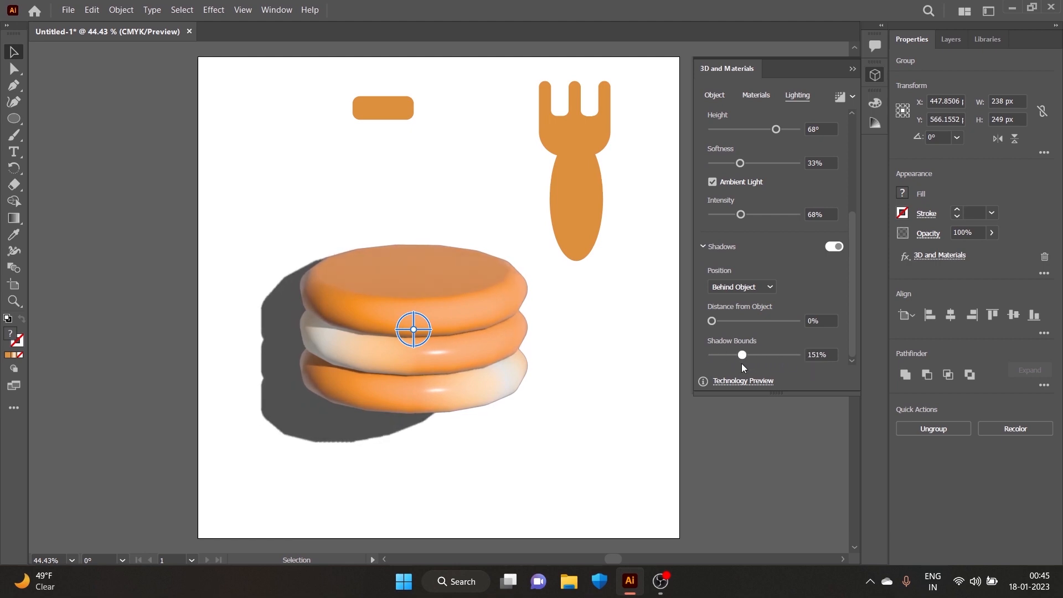
left_click_drag(713, 321, 751, 327)
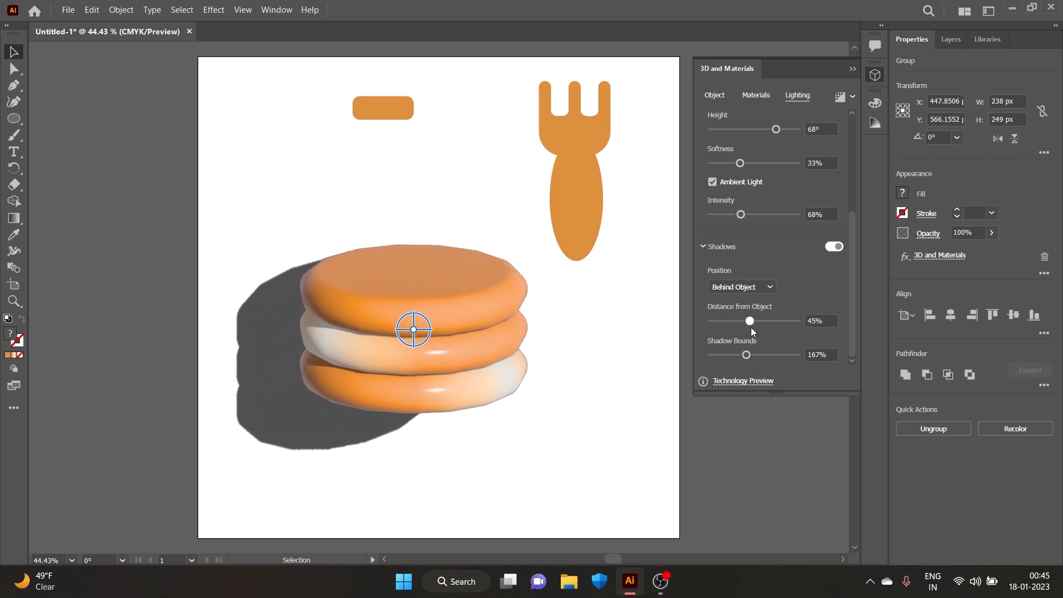
left_click_drag(740, 218, 705, 224)
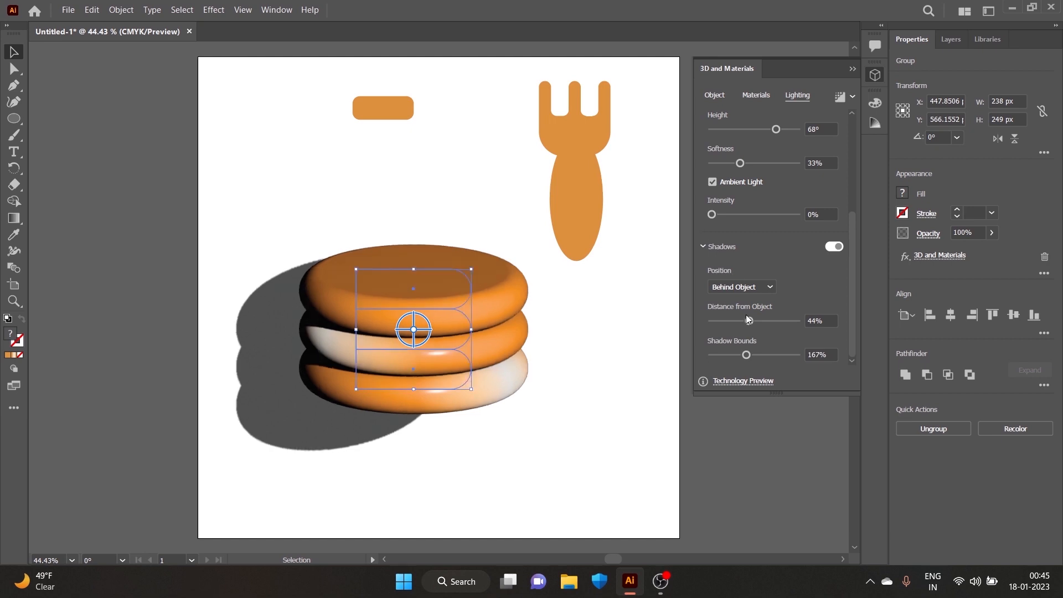
Place the shadow below the object and reduce its distance so it sits close under the stack.
left_click(753, 286)
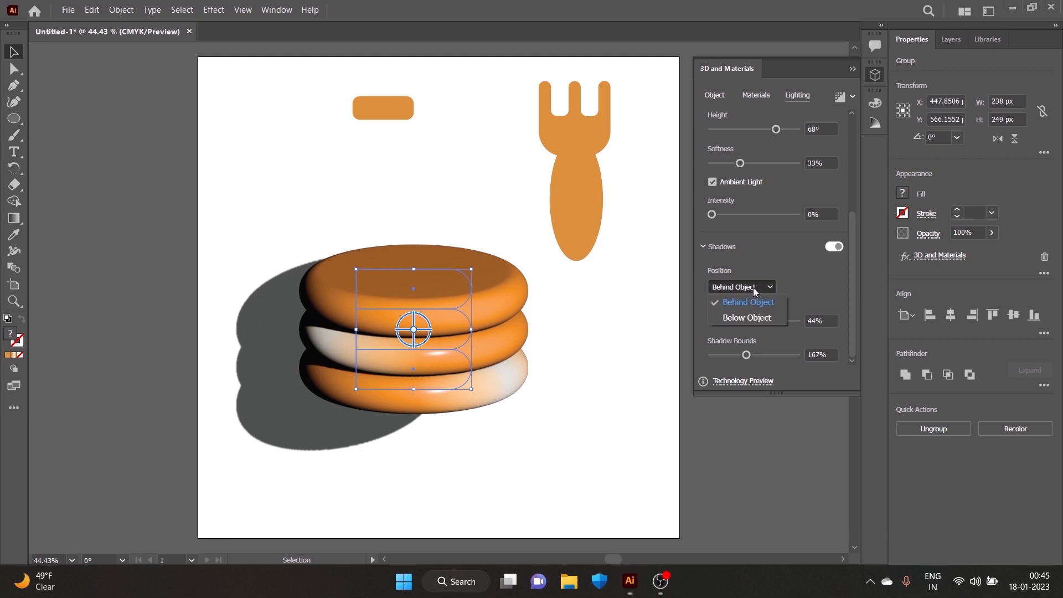
left_click(755, 317)
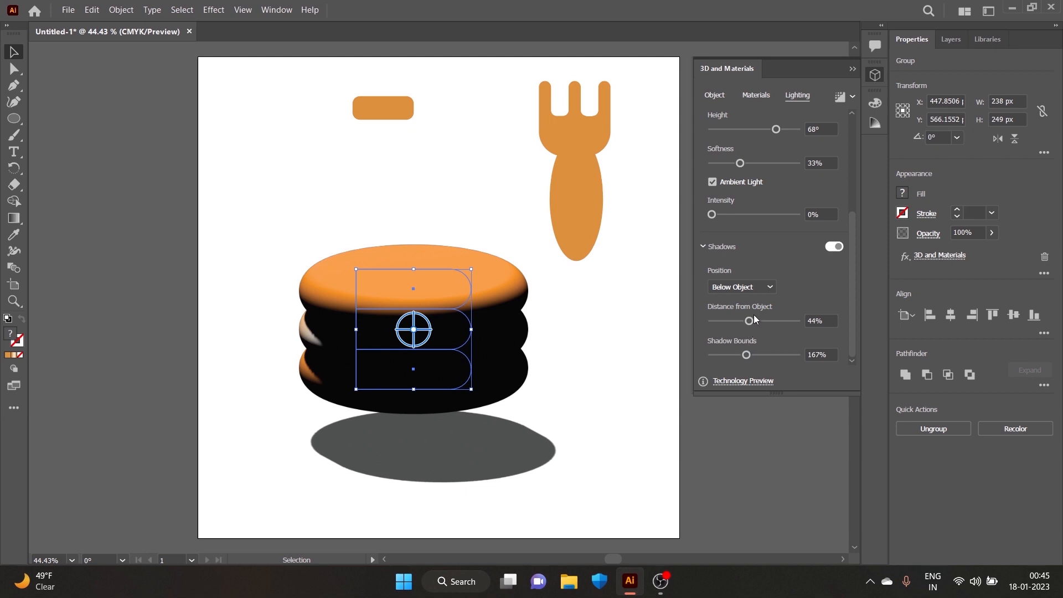
left_click_drag(750, 317, 743, 356)
Set the light on the stack to 46° height, 180° rotation and 140% intensity.
scroll(764, 266, "up", 3)
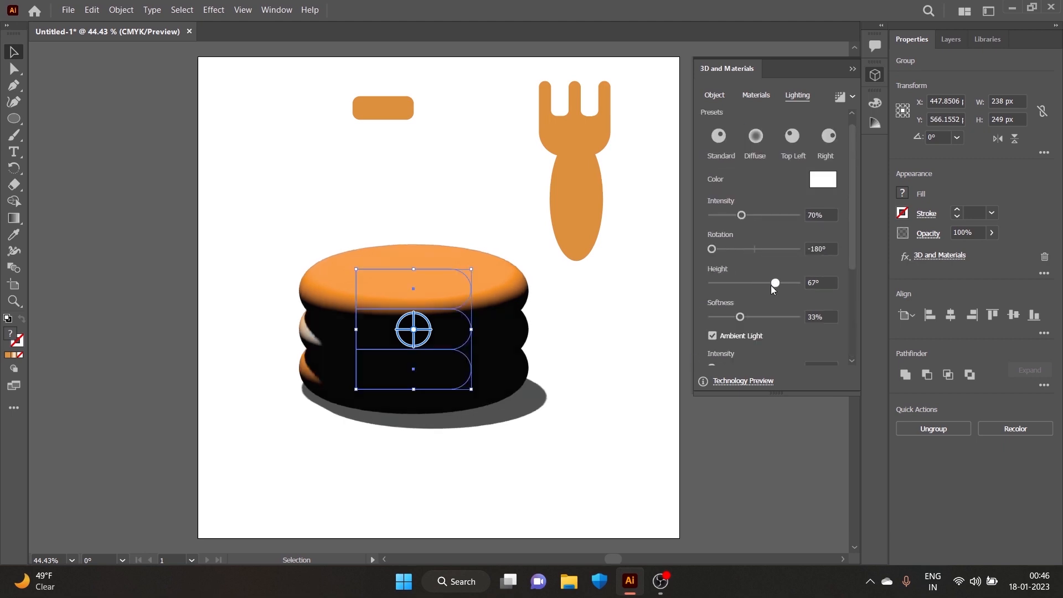
left_click_drag(774, 285, 812, 294)
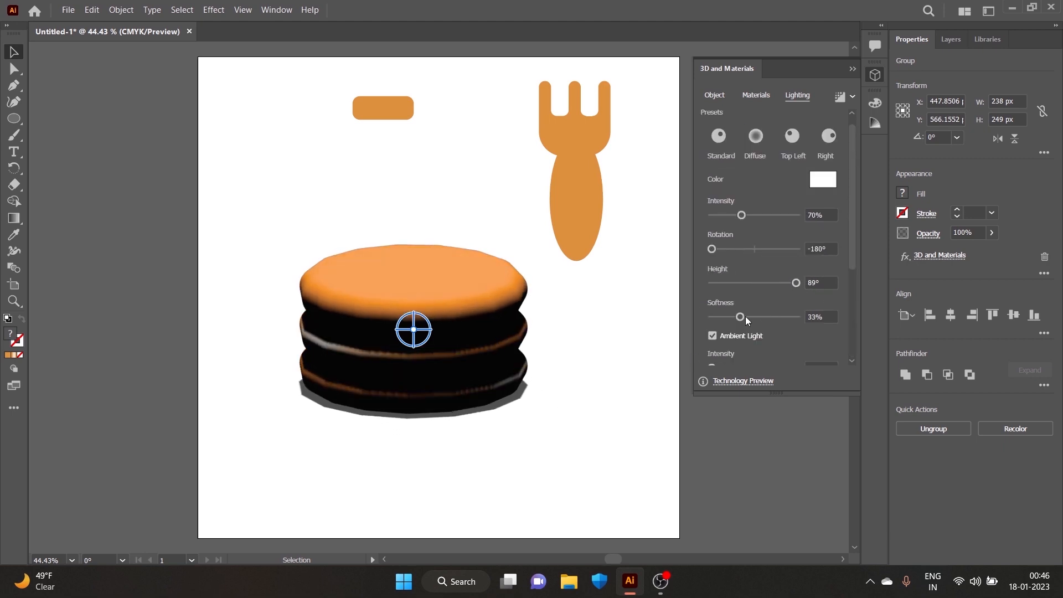
left_click_drag(712, 249, 755, 283)
left_click_drag(742, 215, 773, 221)
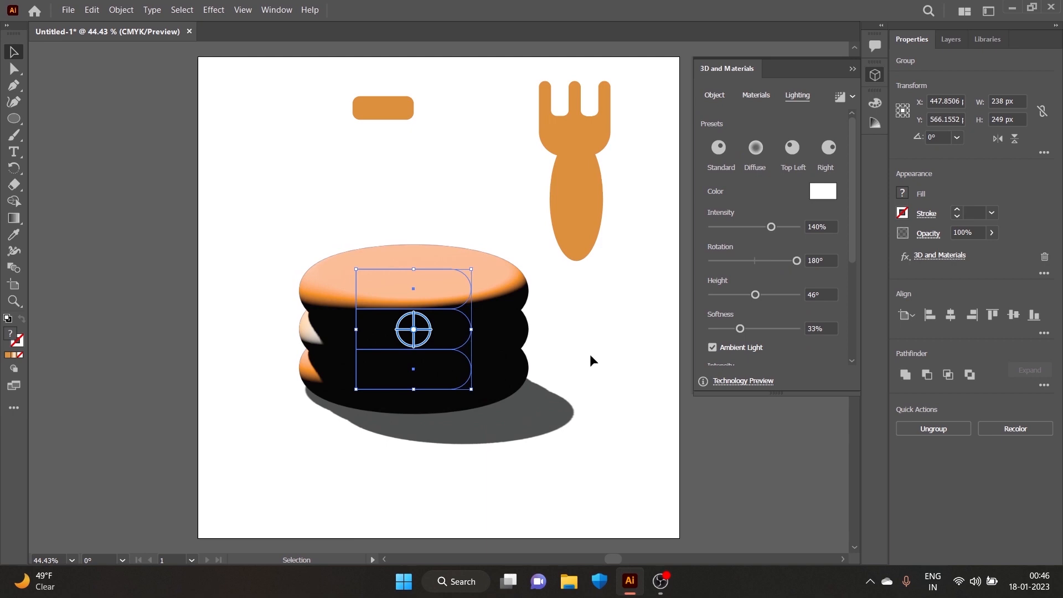
Rotate the revolved stack freely in 3D, leaving it upright with its shadow falling to the lower left.
left_click_drag(414, 329, 346, 331)
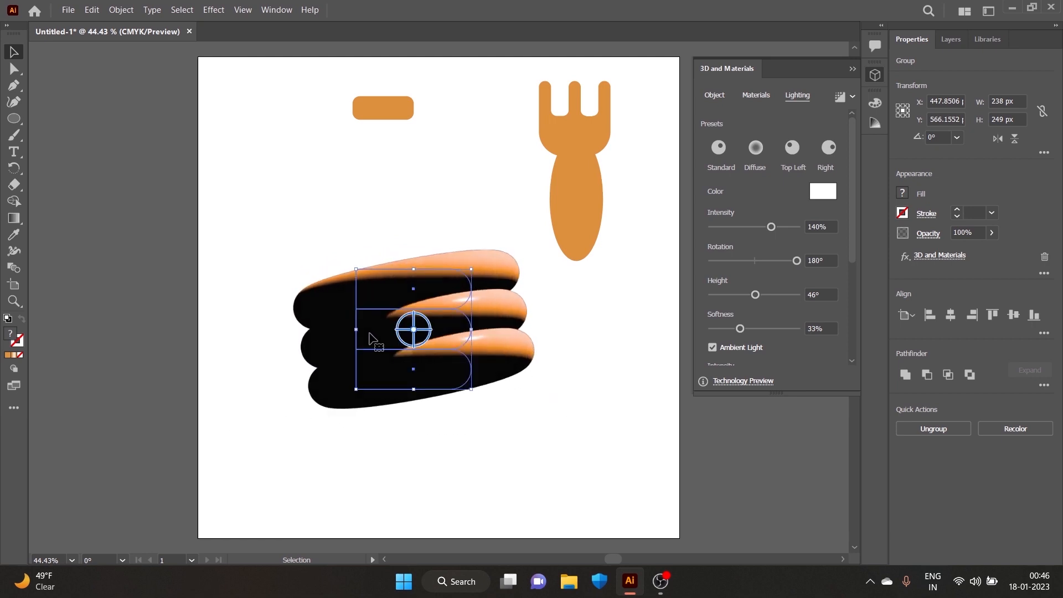
left_click_drag(426, 339, 471, 269)
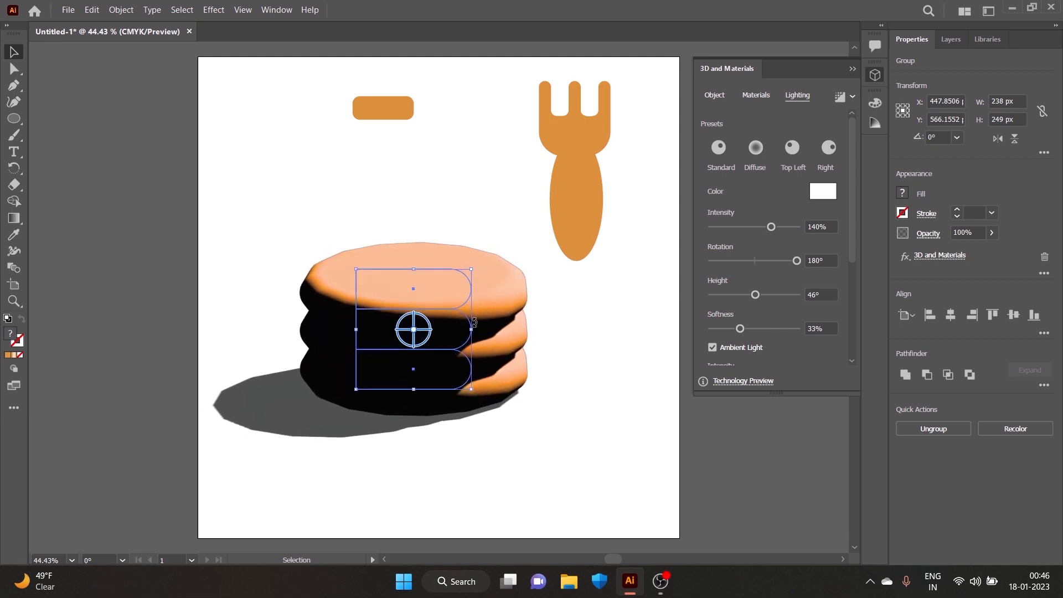
Tilt the stack slightly in 3D and set its light to 145% intensity, 105° rotation, 58° height and 56% softness.
left_click_drag(474, 330, 472, 330)
left_click_drag(428, 322, 428, 332)
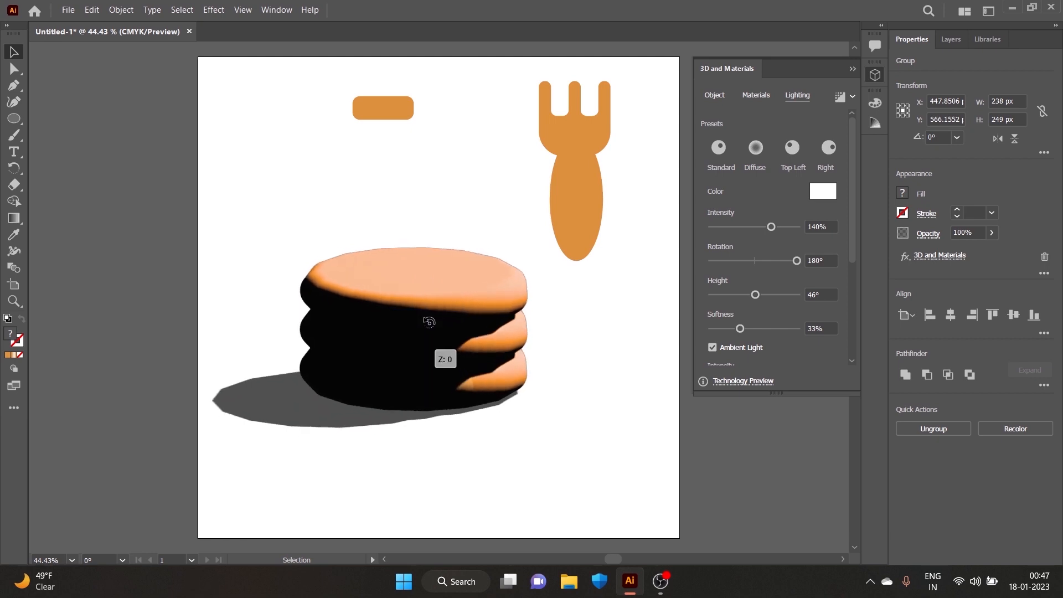
mouse_move(795, 262)
left_mouse_down()
mouse_move(745, 294)
mouse_move(766, 293)
left_mouse_up()
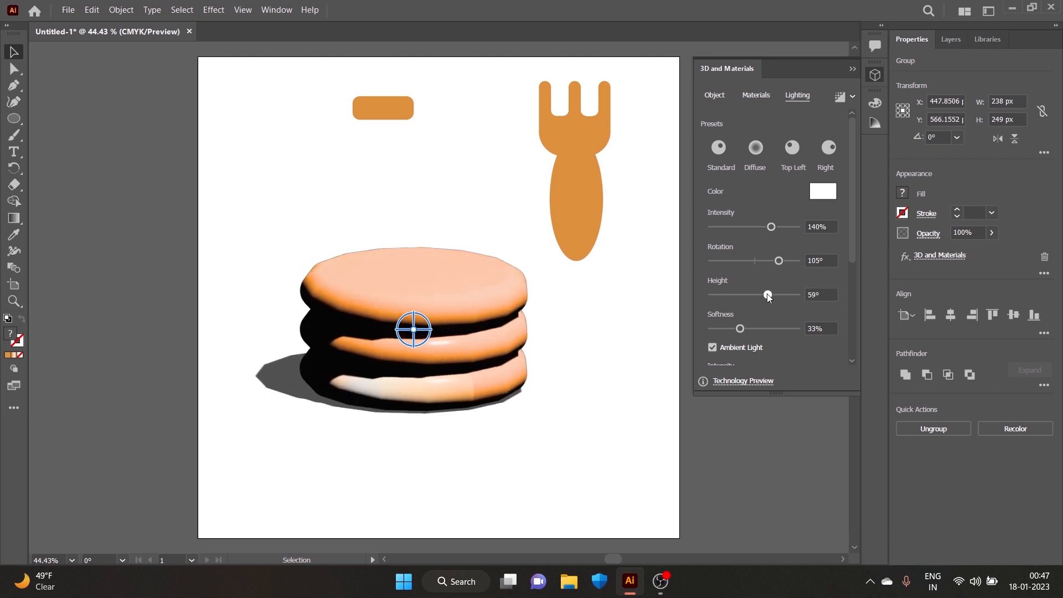
mouse_move(741, 330)
left_mouse_down()
mouse_move(781, 330)
mouse_move(760, 330)
left_mouse_up()
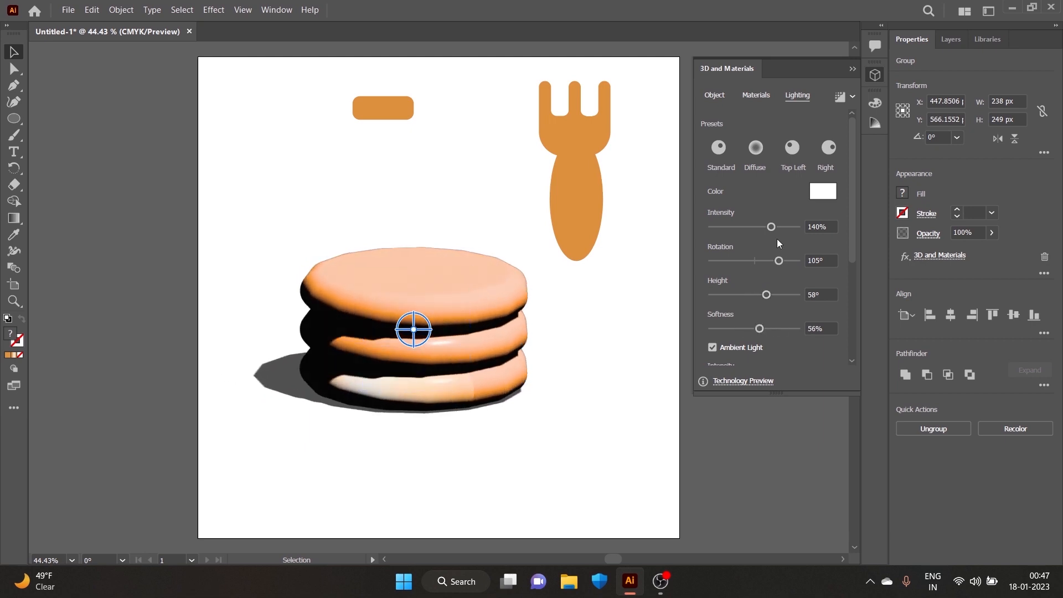
mouse_move(775, 230)
left_mouse_down()
mouse_move(747, 234)
mouse_move(795, 238)
mouse_move(777, 239)
left_mouse_up()
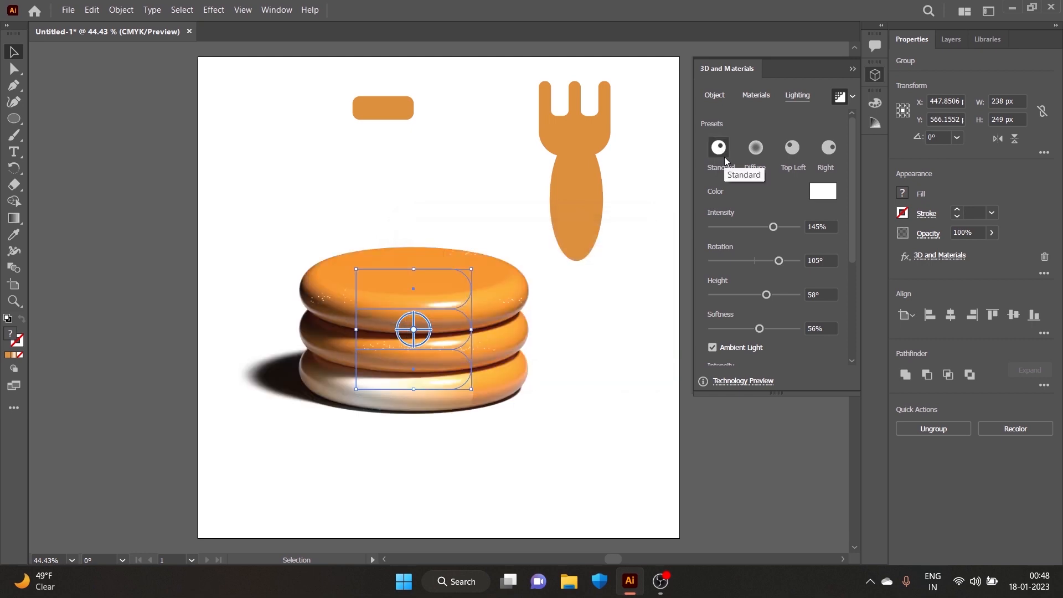
left_click(574, 171)
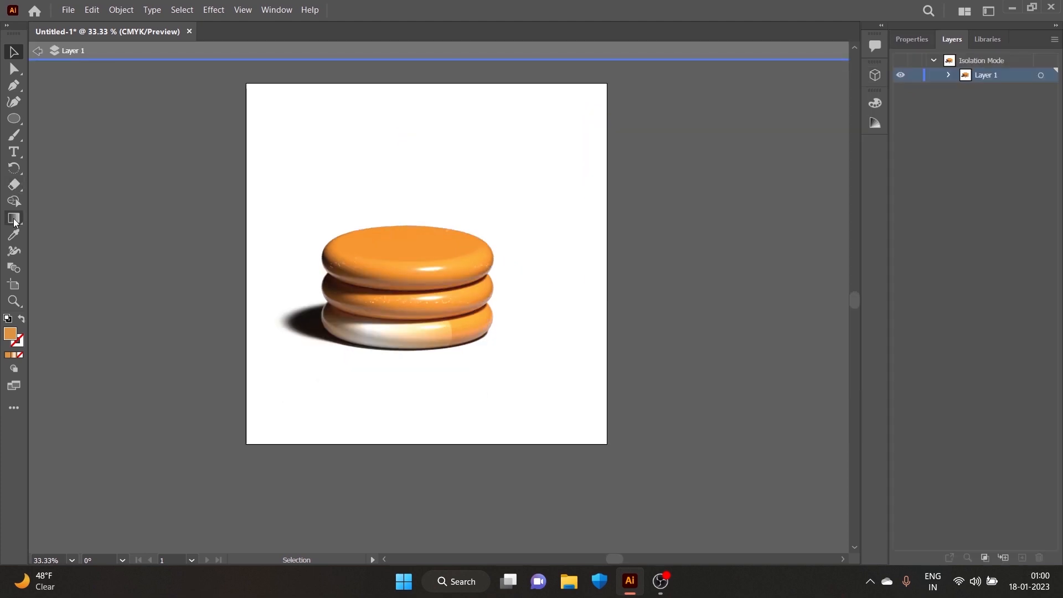
Back the stack with an orange rectangle covering the whole artboard, and move the stack up to the artboard's middle.
left_click(14, 235)
left_click_drag(14, 118, 35, 117)
left_click_drag(245, 85, 608, 443)
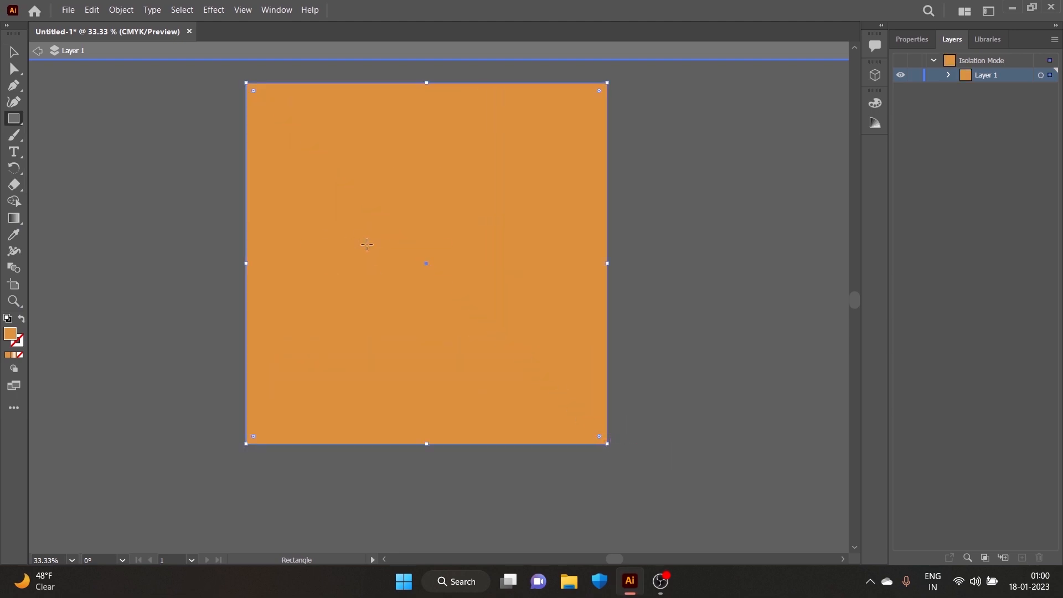
right_click(368, 327)
mouse_move(437, 499)
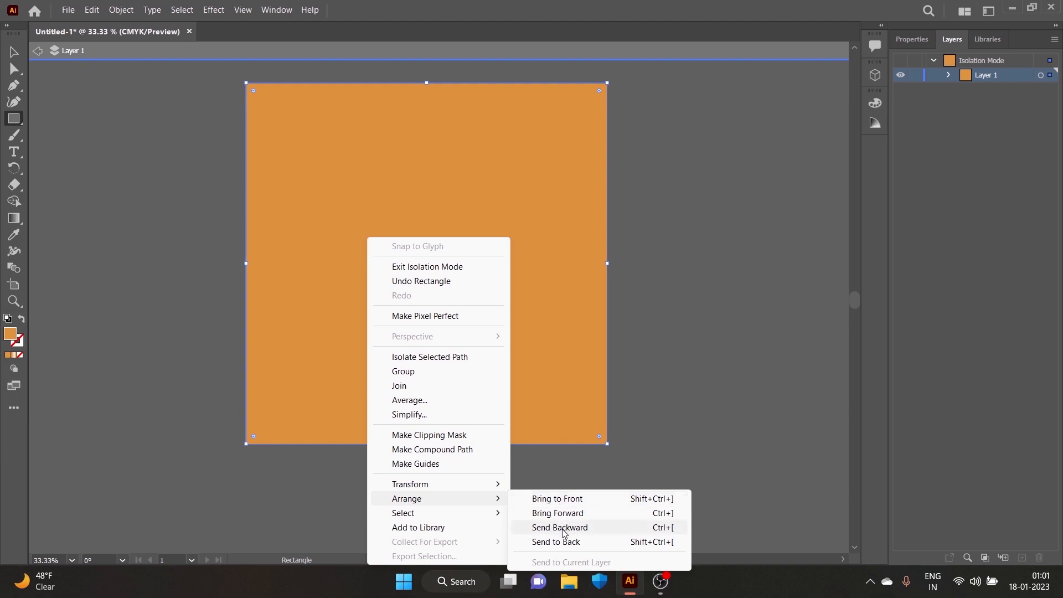
left_click(562, 529)
key("v")
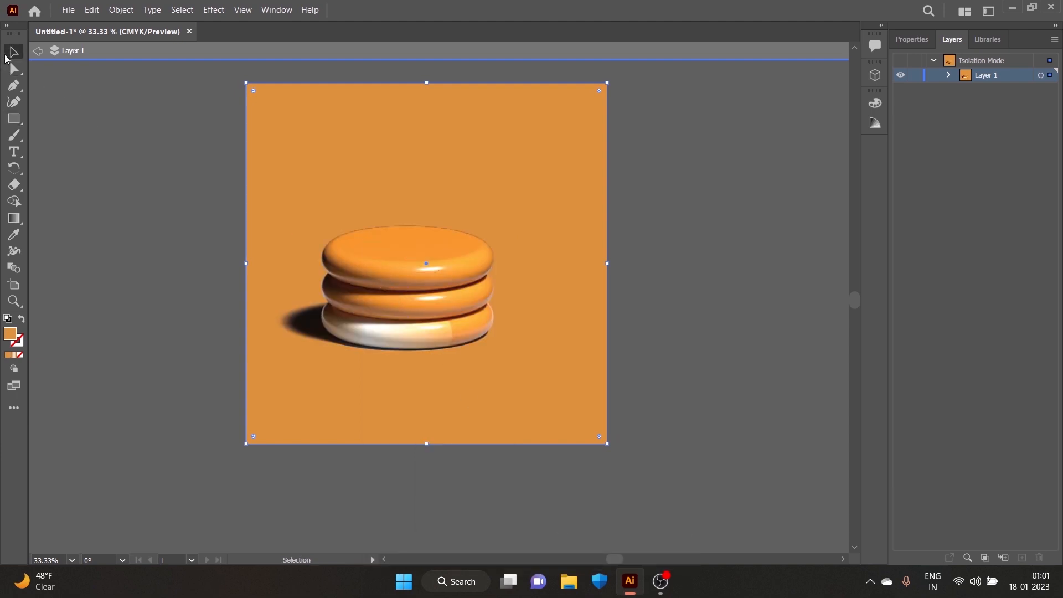
mouse_move(381, 281)
left_mouse_down()
mouse_move(434, 285)
mouse_move(407, 260)
mouse_move(392, 275)
left_mouse_up()
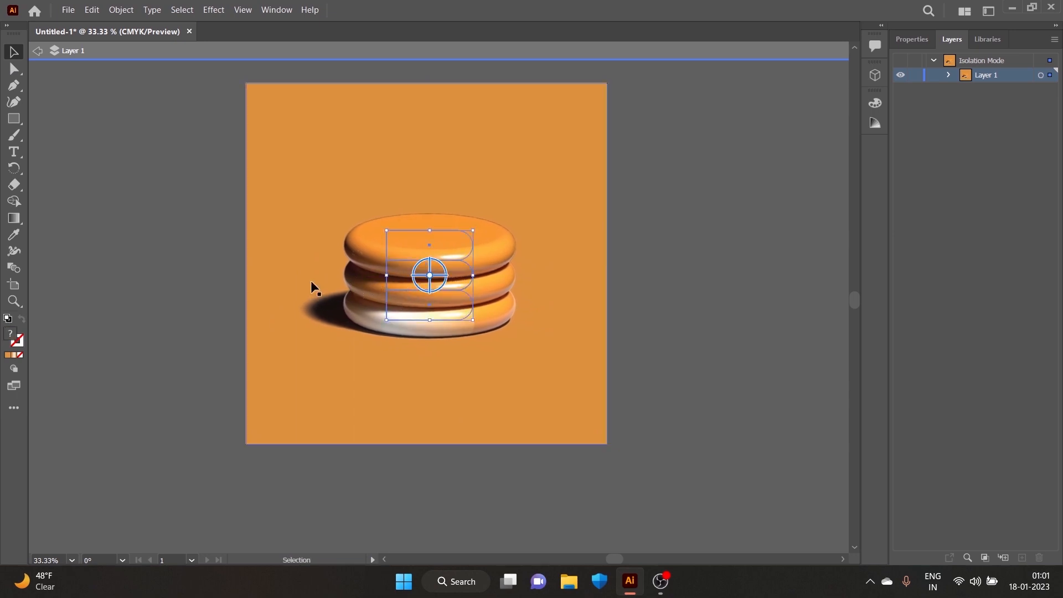
Recolour the background rectangle with the light peach fill EABE96.
left_click(267, 320)
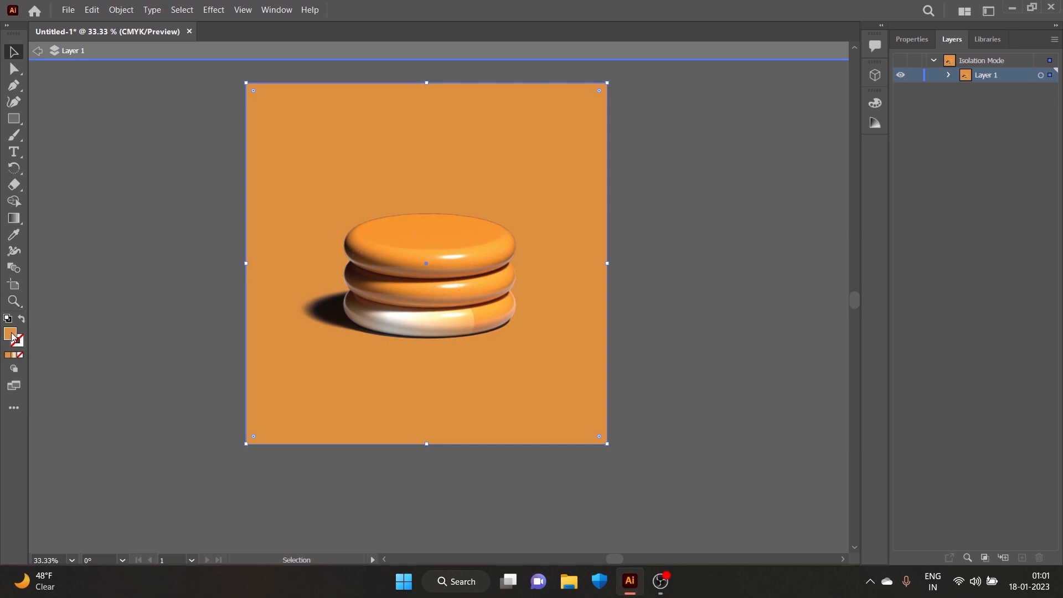
double_click(10, 334)
left_click(679, 252)
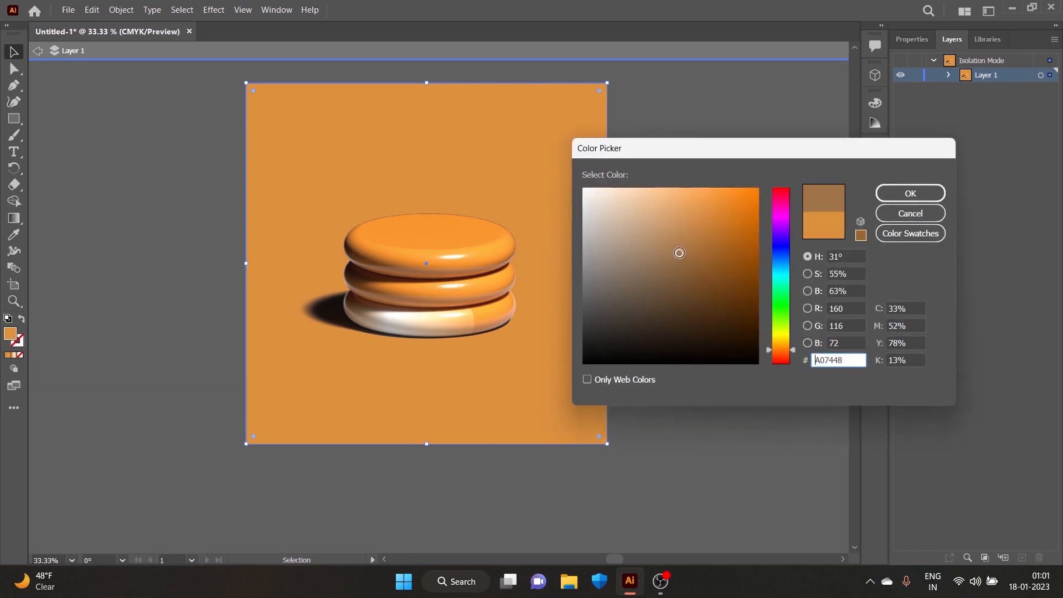
left_click(670, 225)
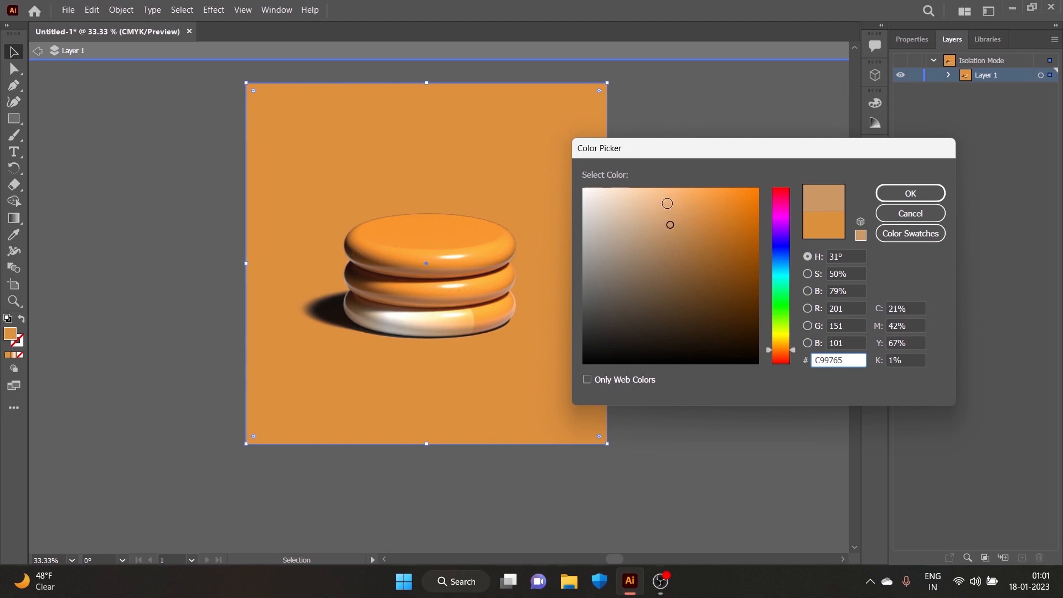
left_click(667, 204)
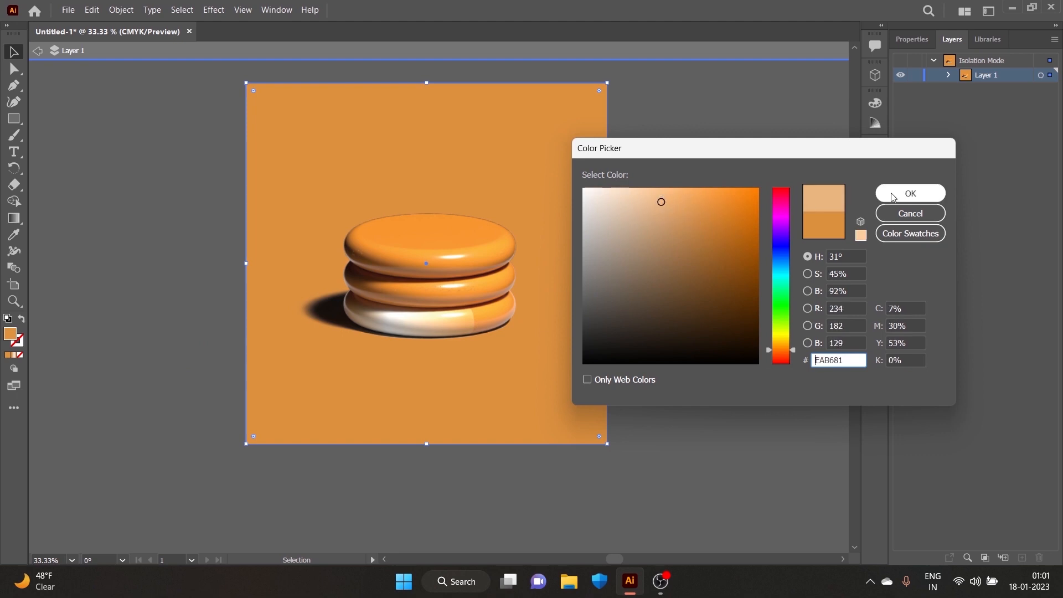
left_click(910, 193)
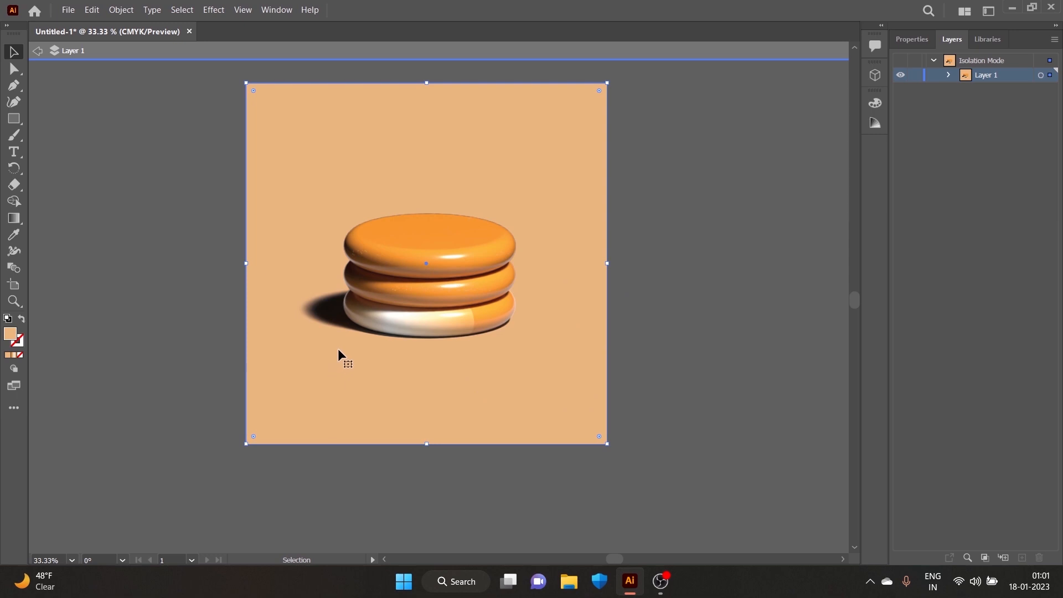
double_click(10, 333)
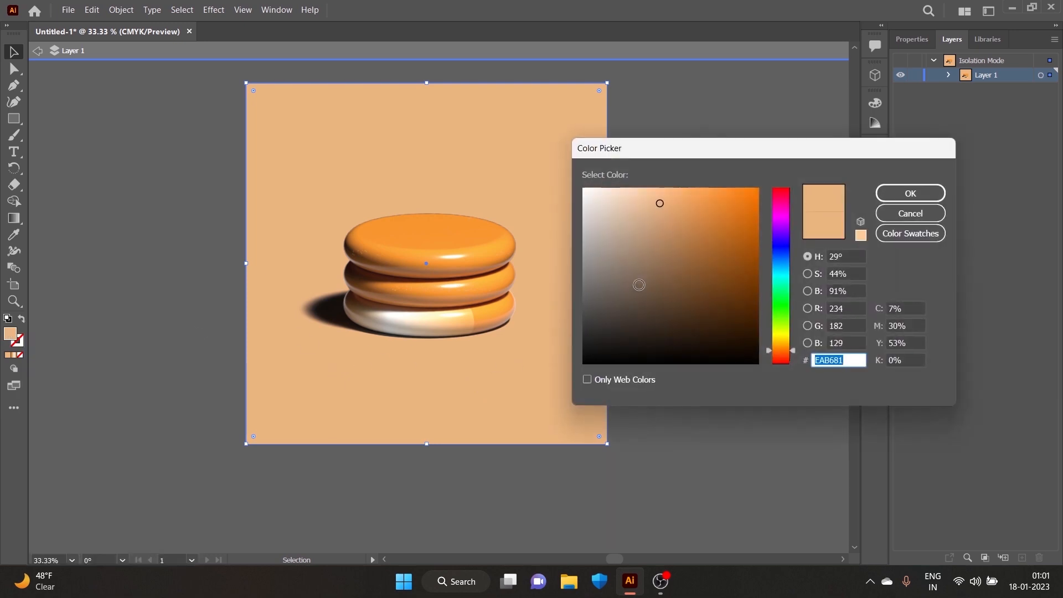
left_click(645, 202)
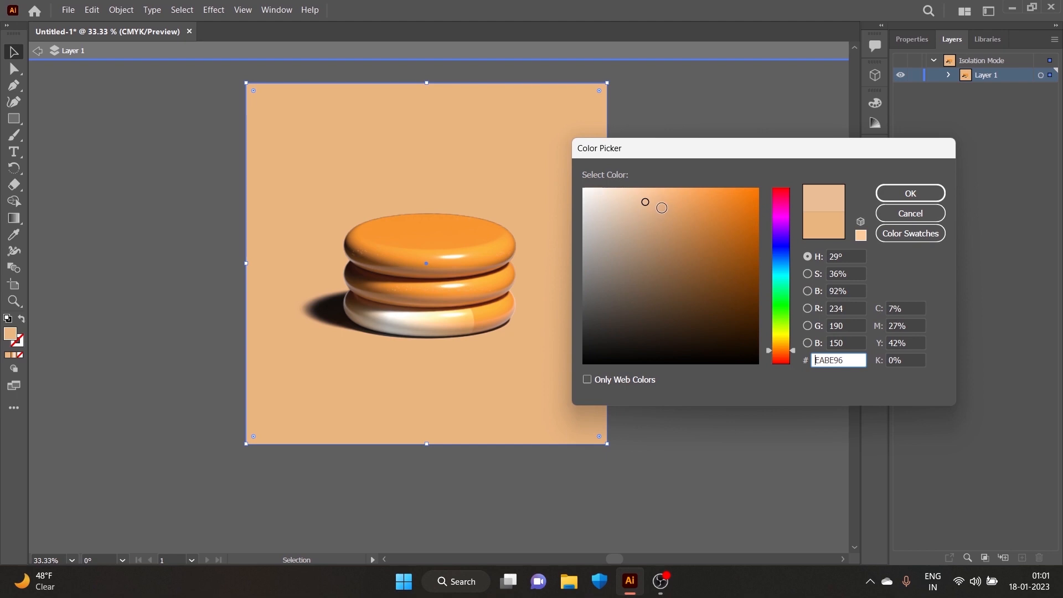
left_click(910, 193)
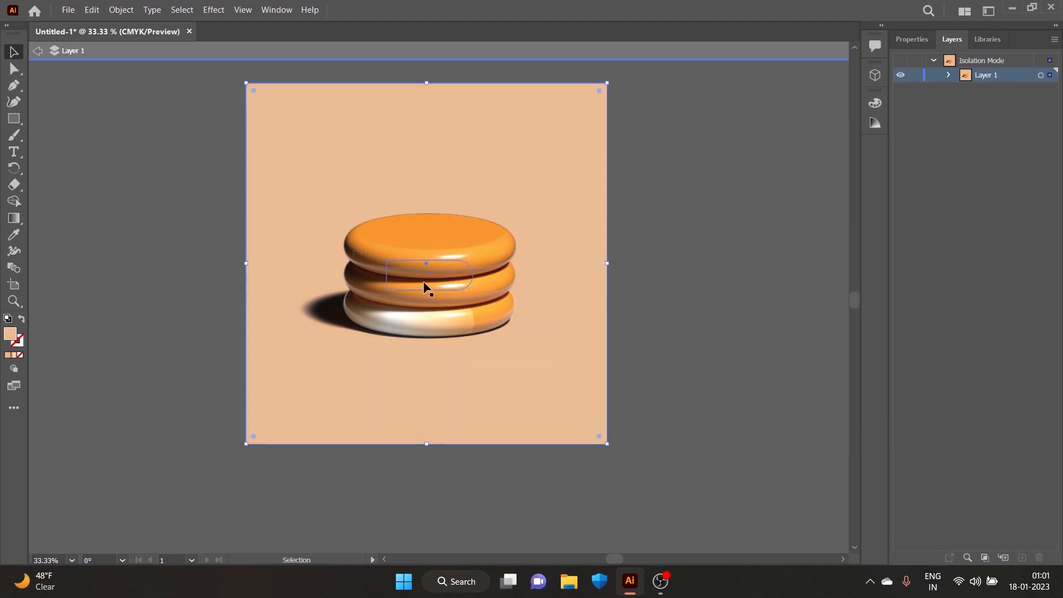
Exit isolation mode and move the stack slightly left on the artboard.
left_click(37, 51)
left_click(213, 219)
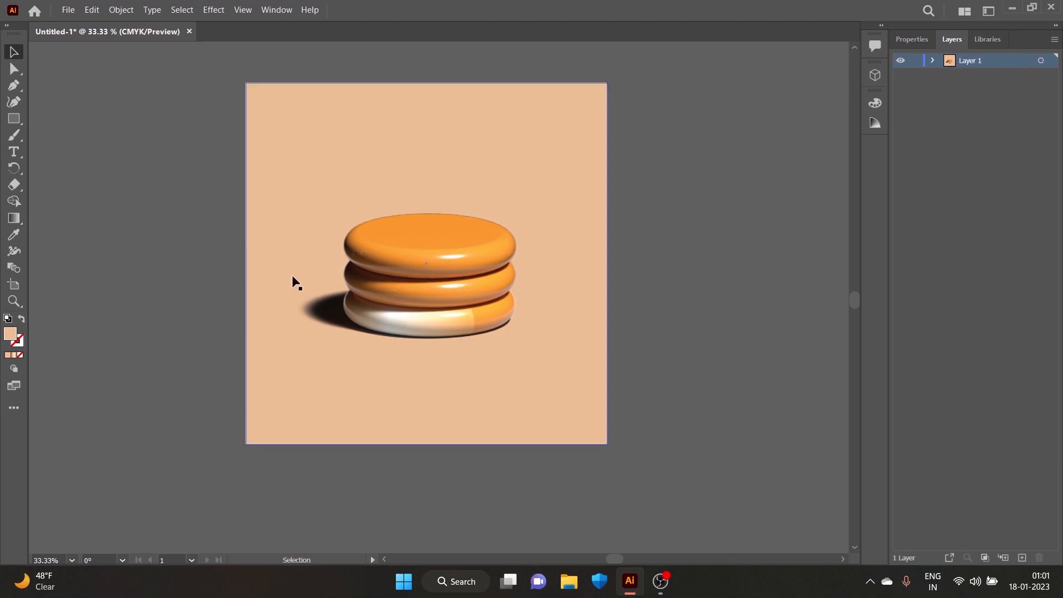
left_click_drag(363, 253, 343, 259)
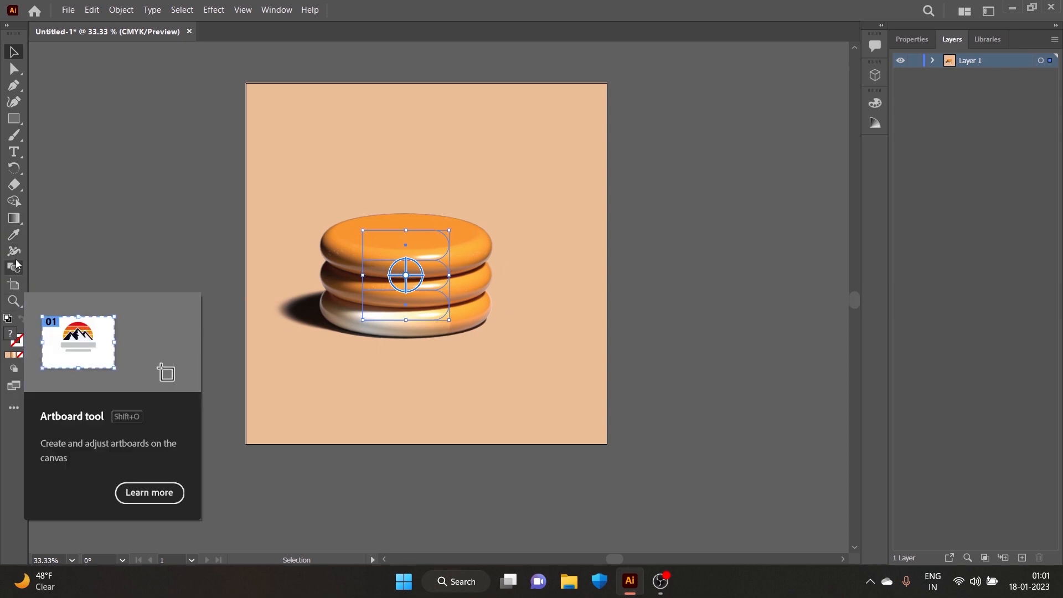
Draw a small rectangle just above the stack, less than half as wide as the layers.
left_click(14, 119)
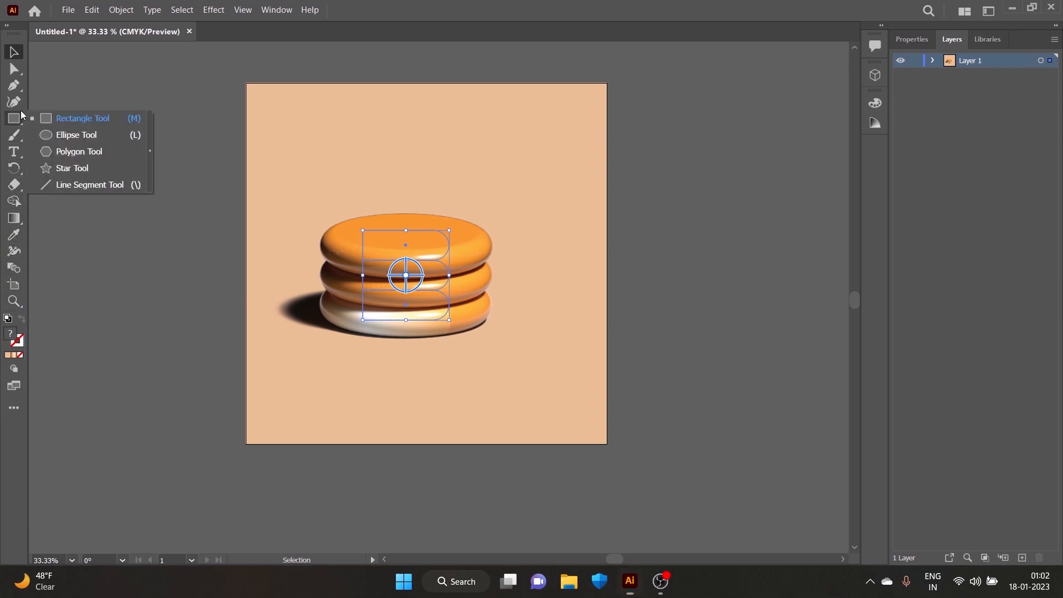
left_click(83, 118)
left_click_drag(357, 162, 426, 200)
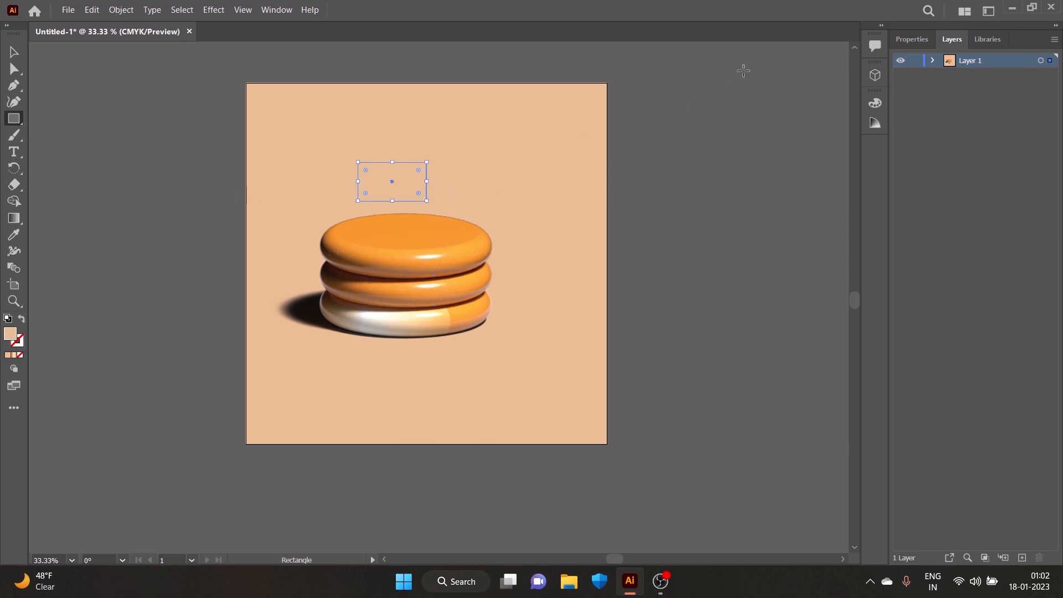
left_click(277, 9)
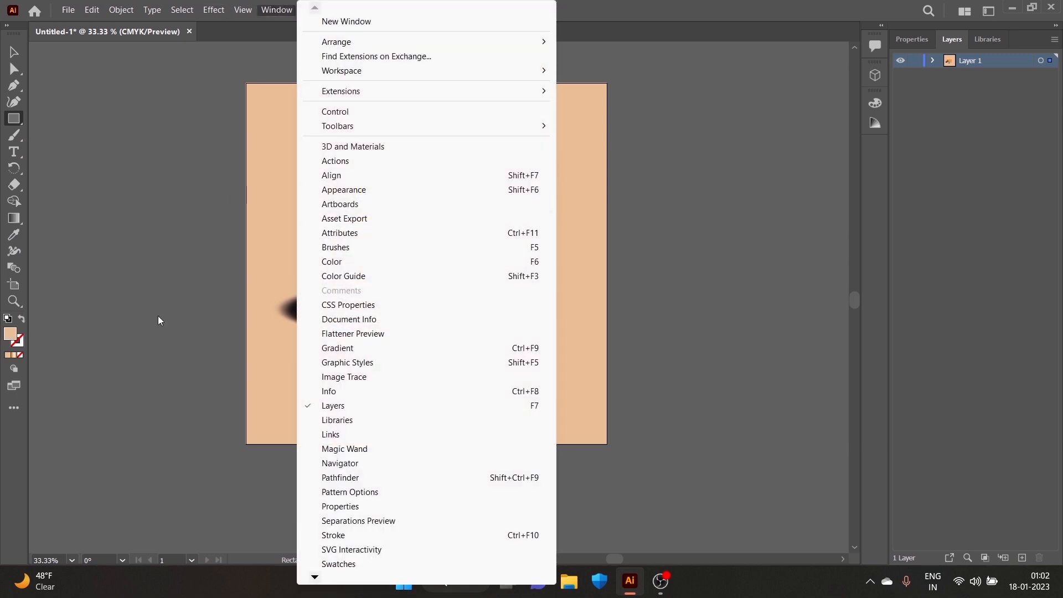
left_click(13, 336)
double_click(13, 336)
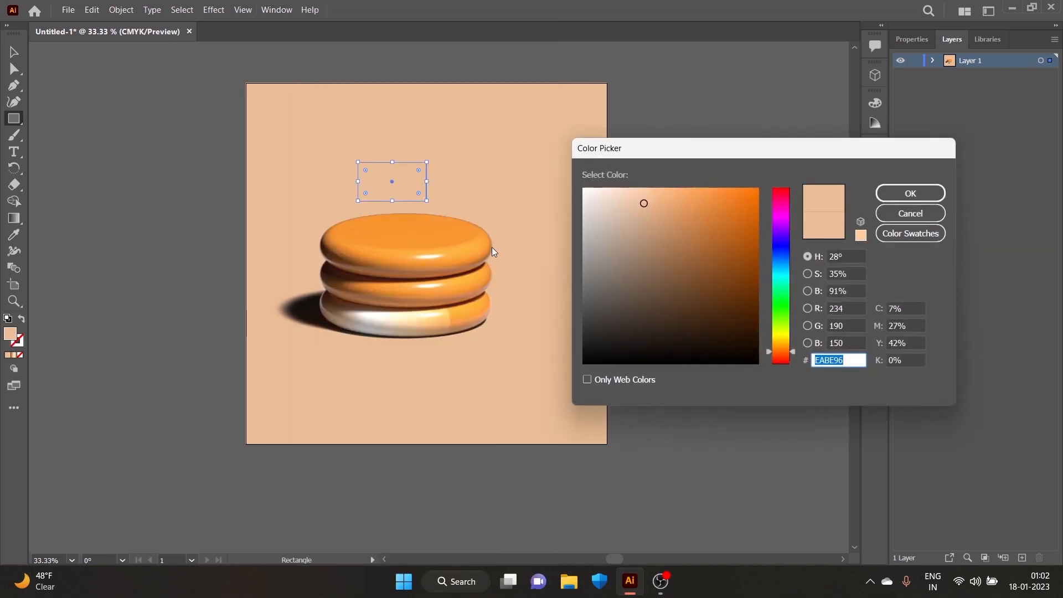
left_click(913, 214)
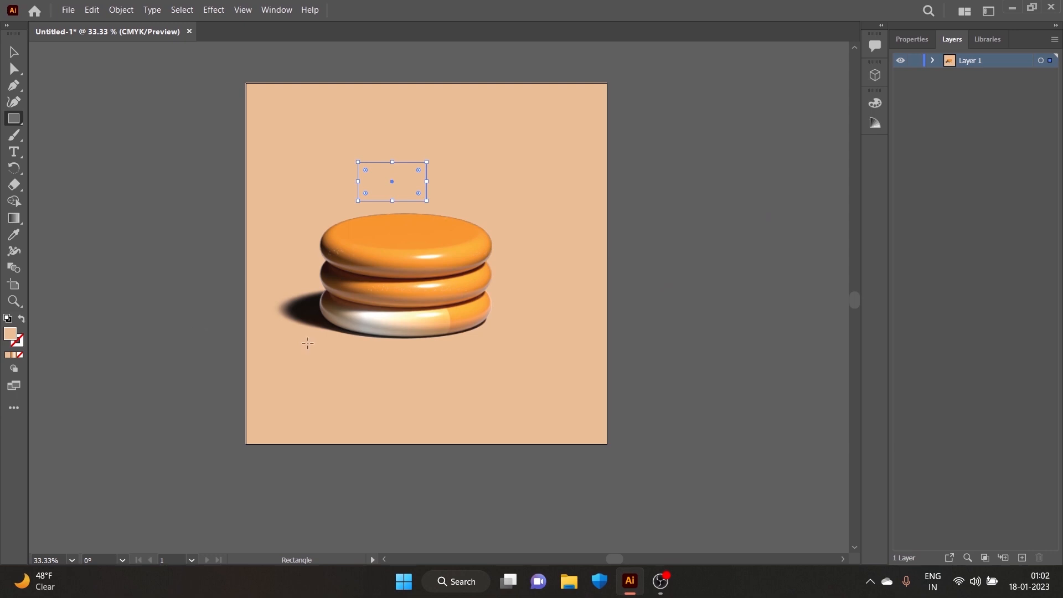
Fill the small rectangle above the stack with a strong dark orange.
double_click(10, 334)
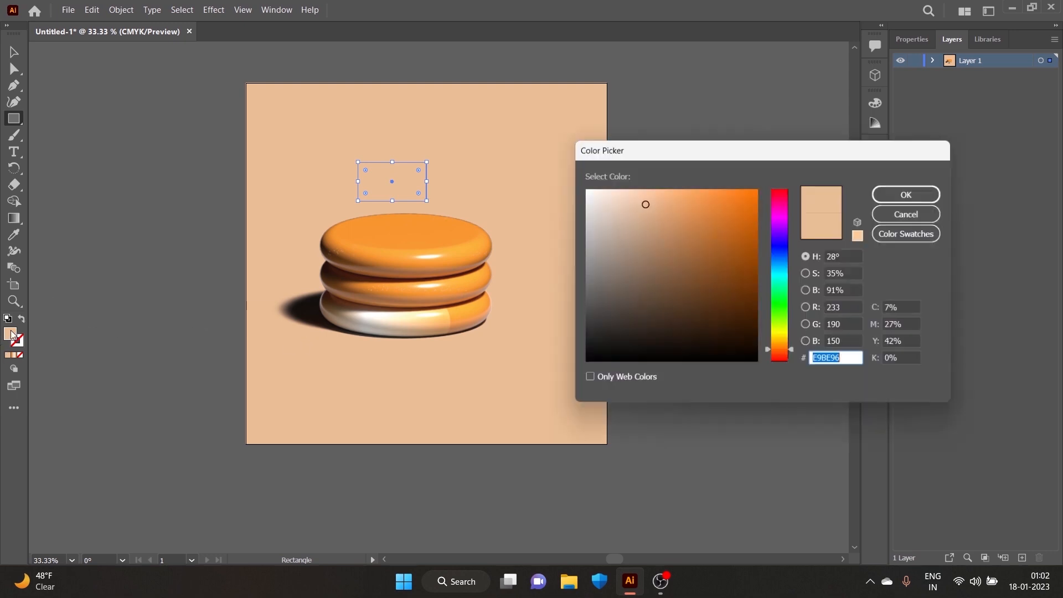
left_click(744, 259)
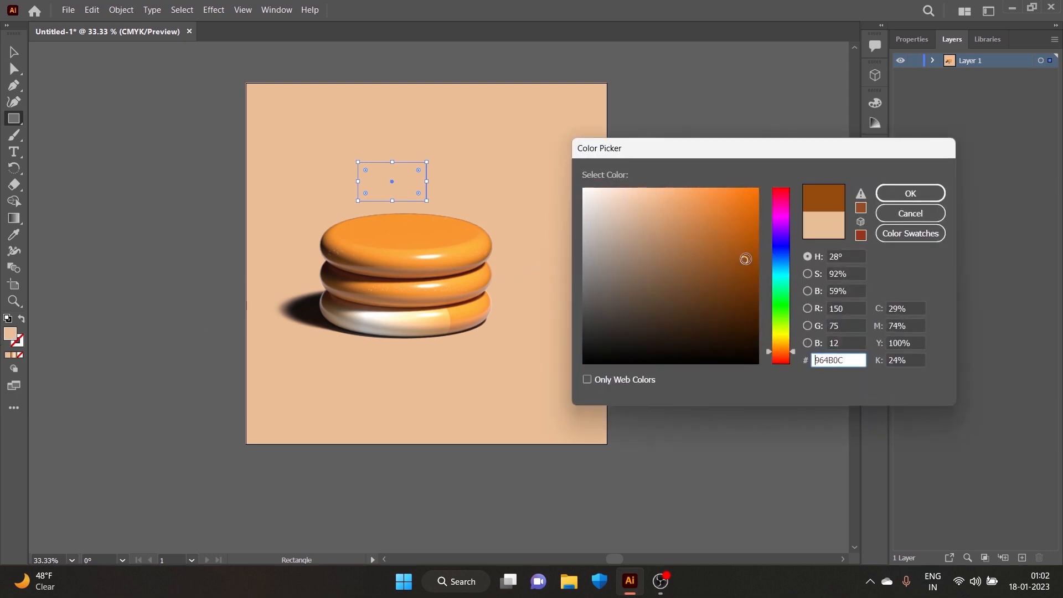
left_click_drag(744, 241, 740, 221)
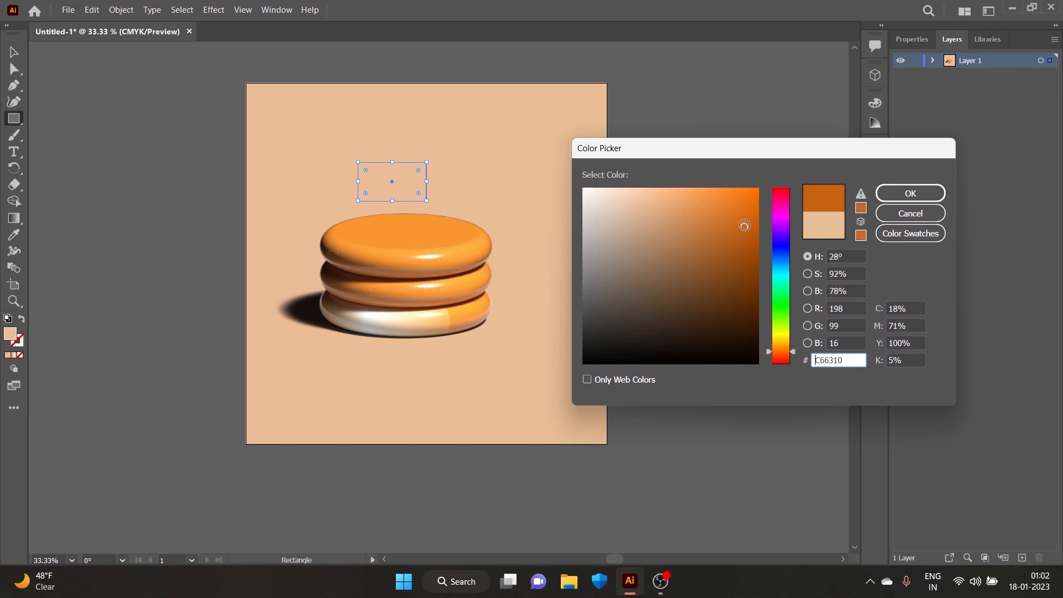
key("Return")
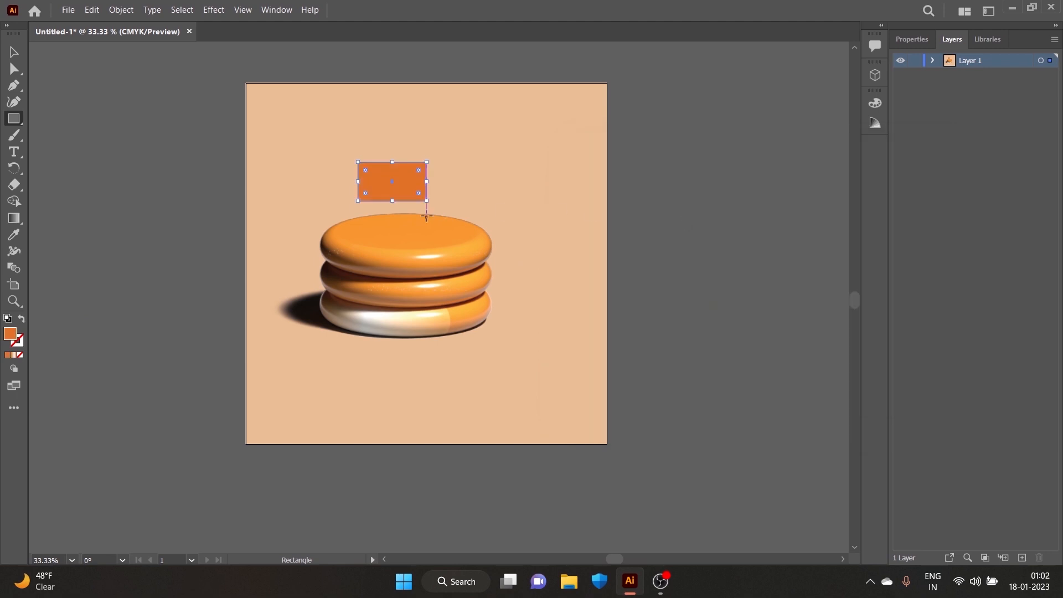
Apply the 3D Inflate effect to the small orange rectangle above the stack.
left_click(277, 10)
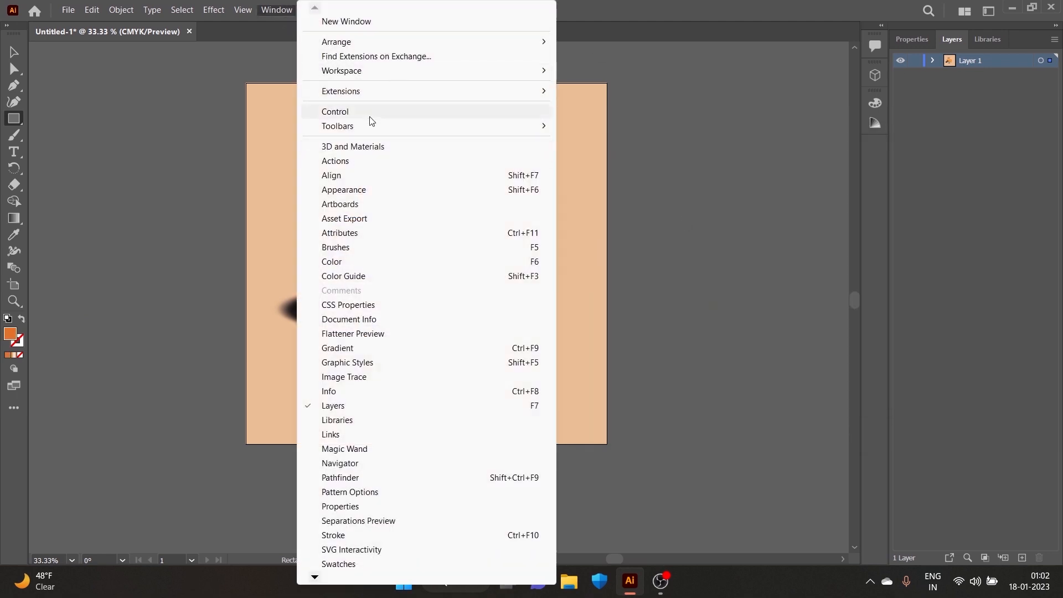
left_click(404, 147)
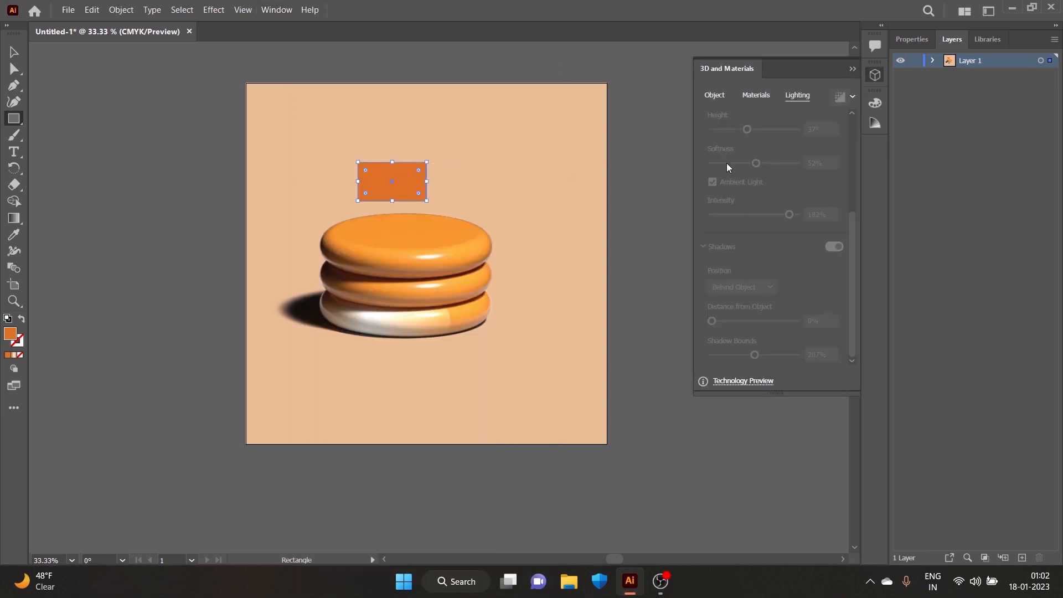
left_click(714, 95)
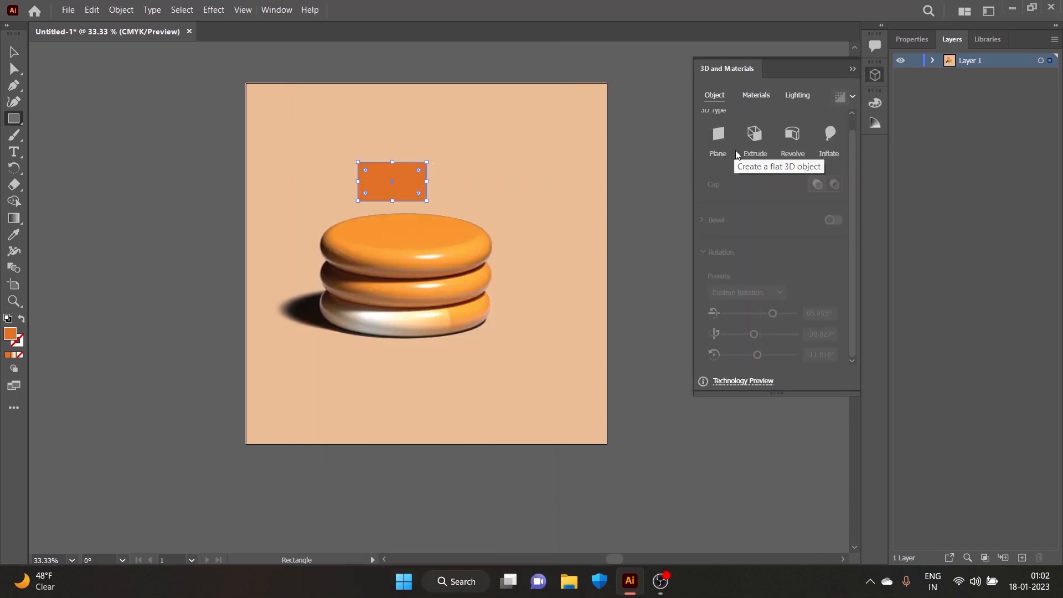
left_click(830, 135)
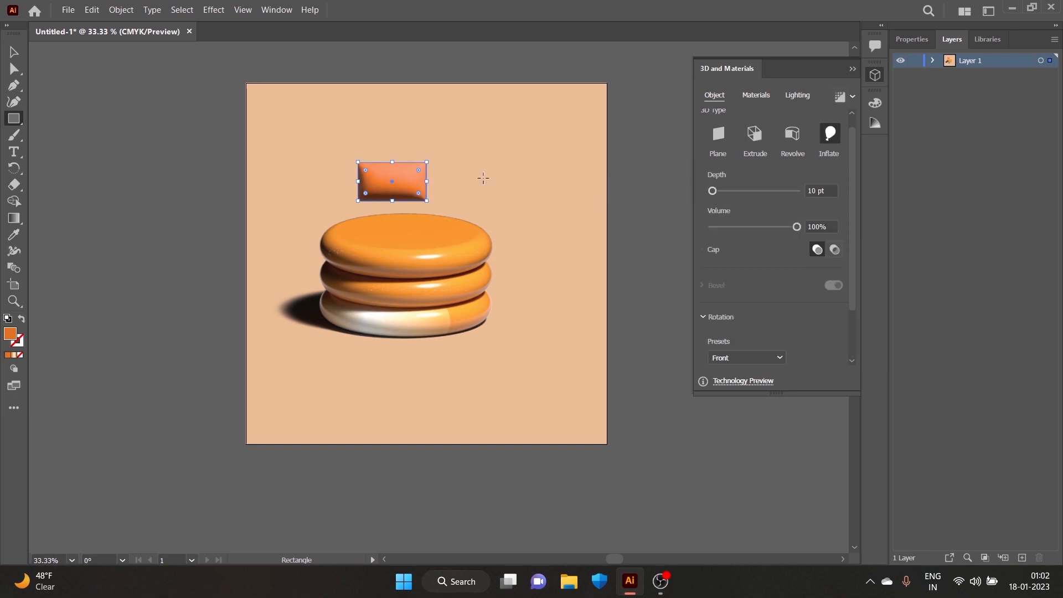
Rotate the inflated rectangle in 3D to 72° around X, 28° around Y and 3° around Z.
scroll(757, 336, "down", 2)
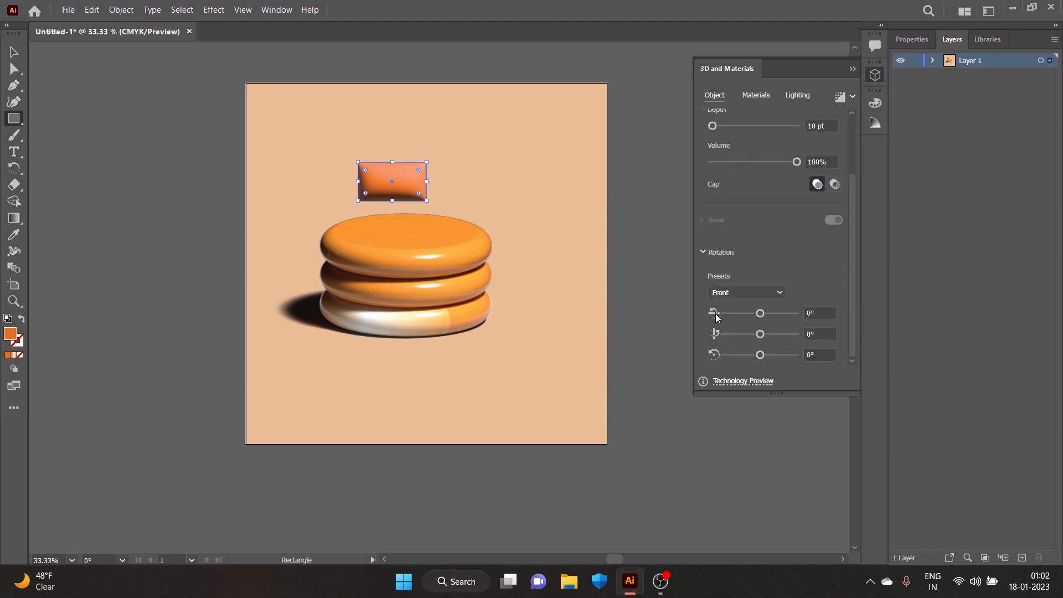
left_click_drag(764, 317, 764, 355)
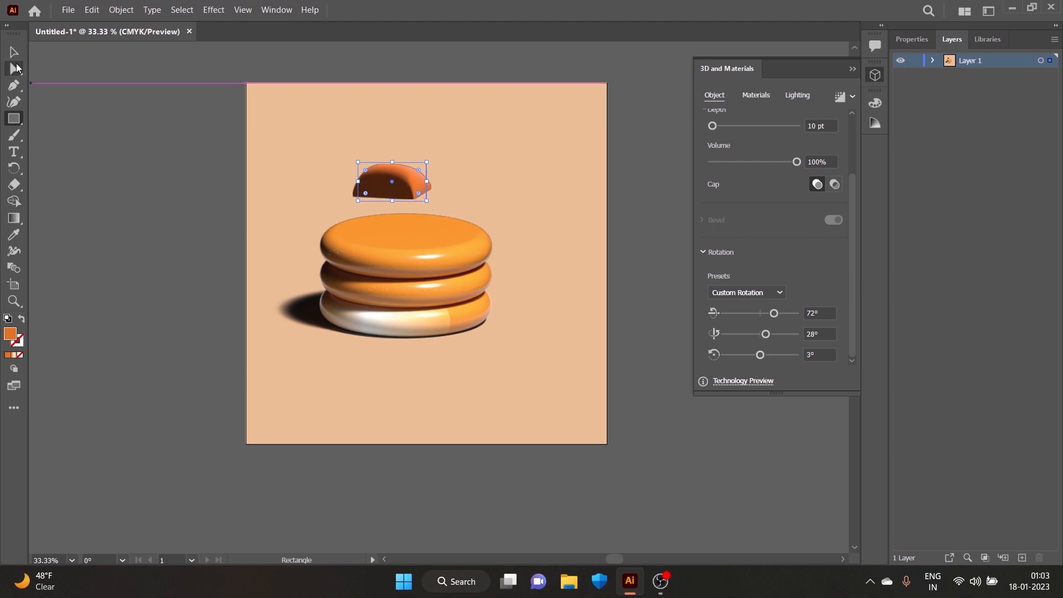
key("v")
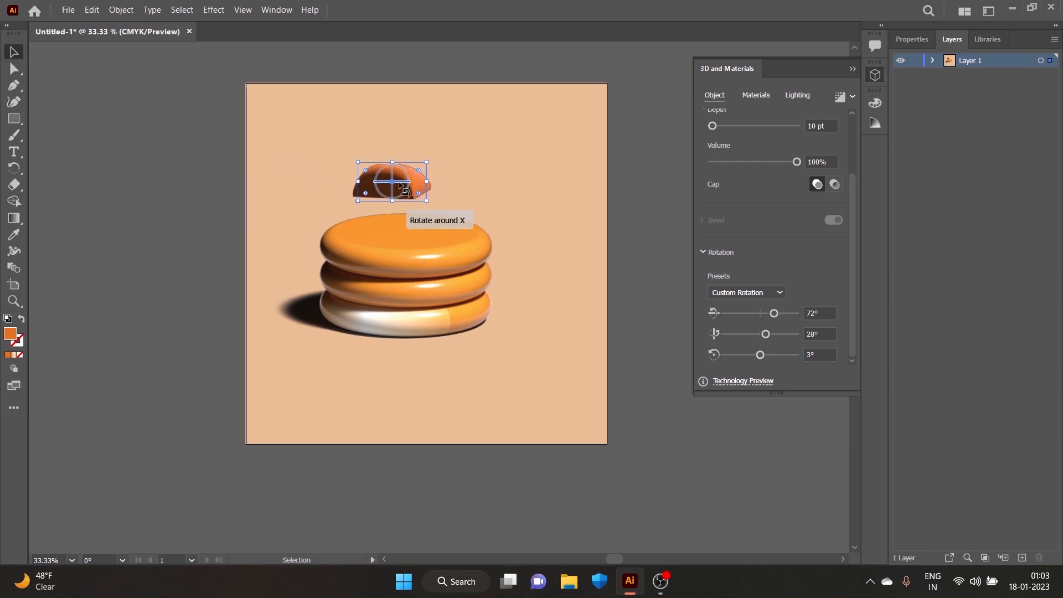
Move the small inflated piece onto the top of the stack and rotate it to 78° X, 39° Y and 11° Z.
left_click_drag(415, 186, 438, 227)
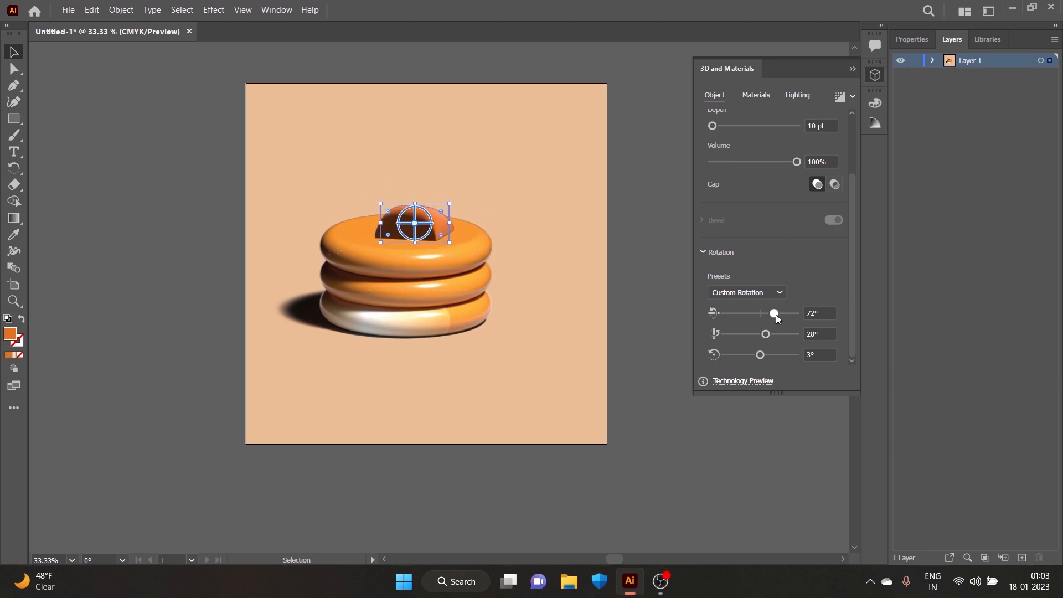
left_click_drag(776, 315, 764, 354)
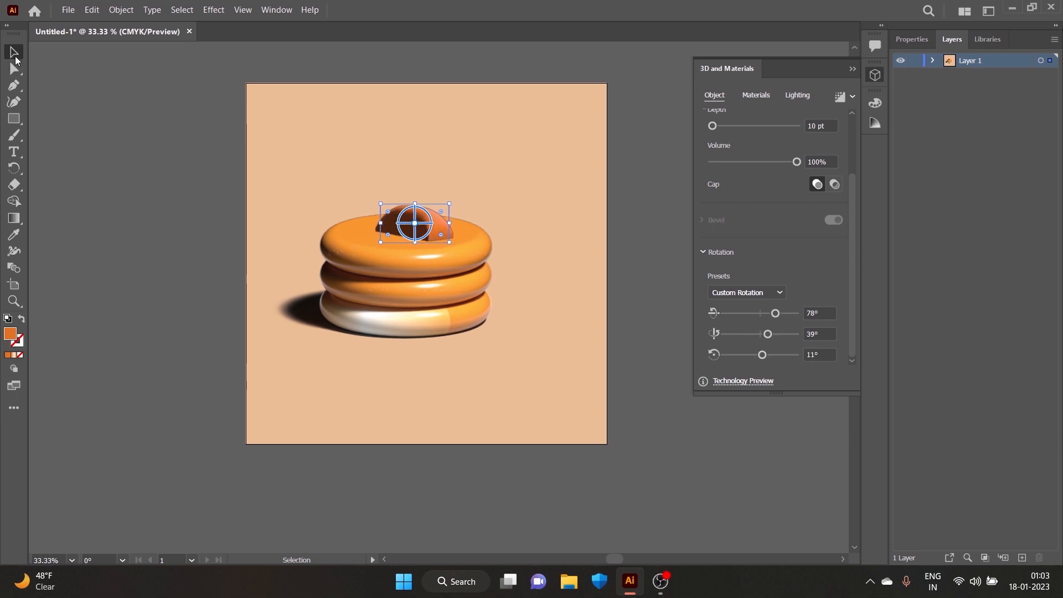
Reduce the small piece's inflate volume to 58% and nudge it slightly down and to the left on the top layer.
scroll(751, 153, "up", 2)
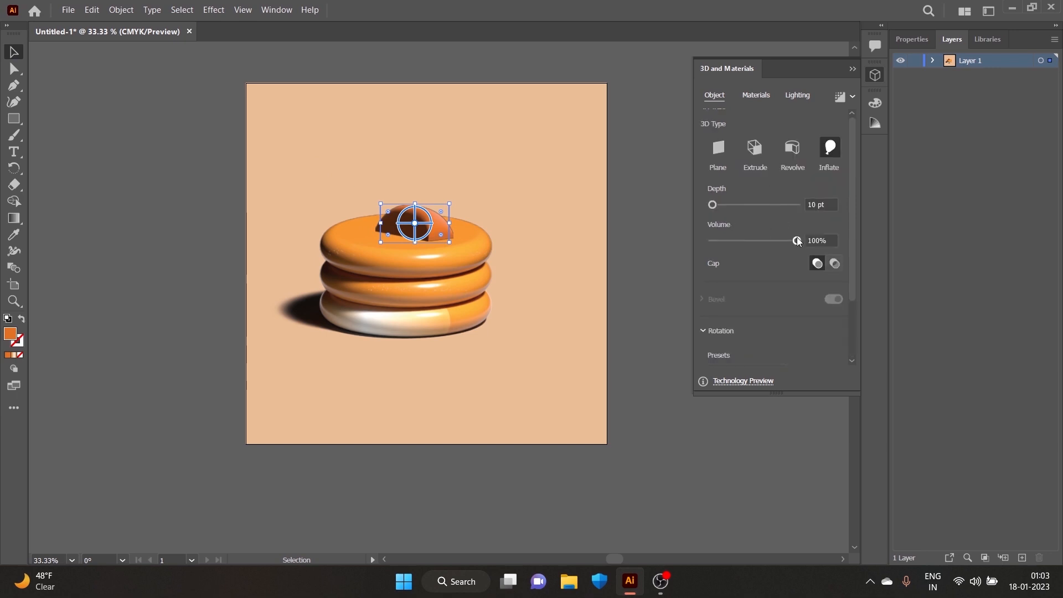
left_click_drag(789, 240, 761, 248)
left_click_drag(713, 205, 662, 208)
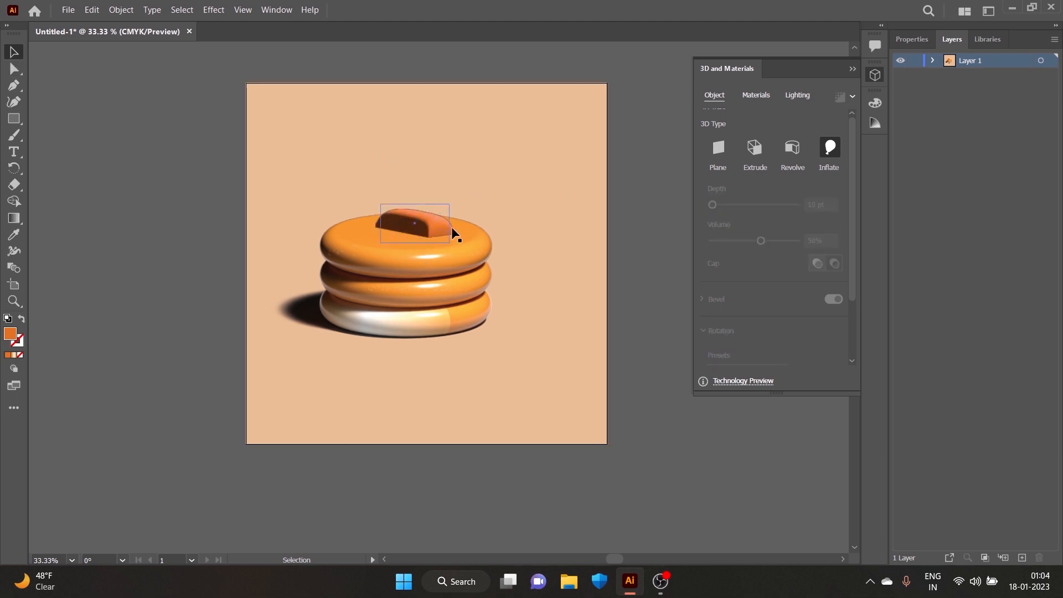
left_click_drag(431, 217, 426, 221)
scroll(772, 222, "down", 3)
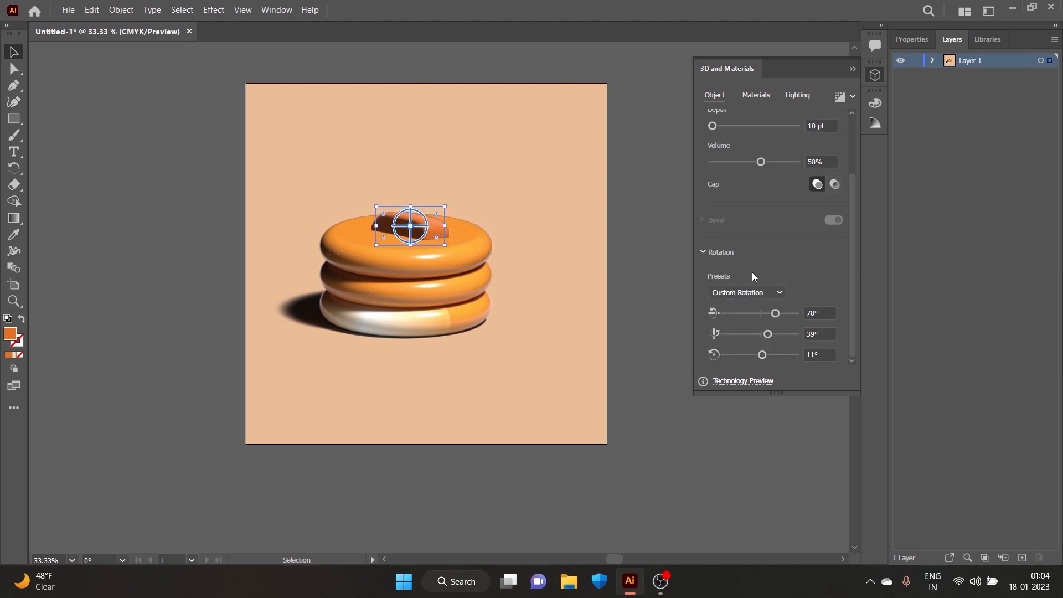
left_click(818, 184)
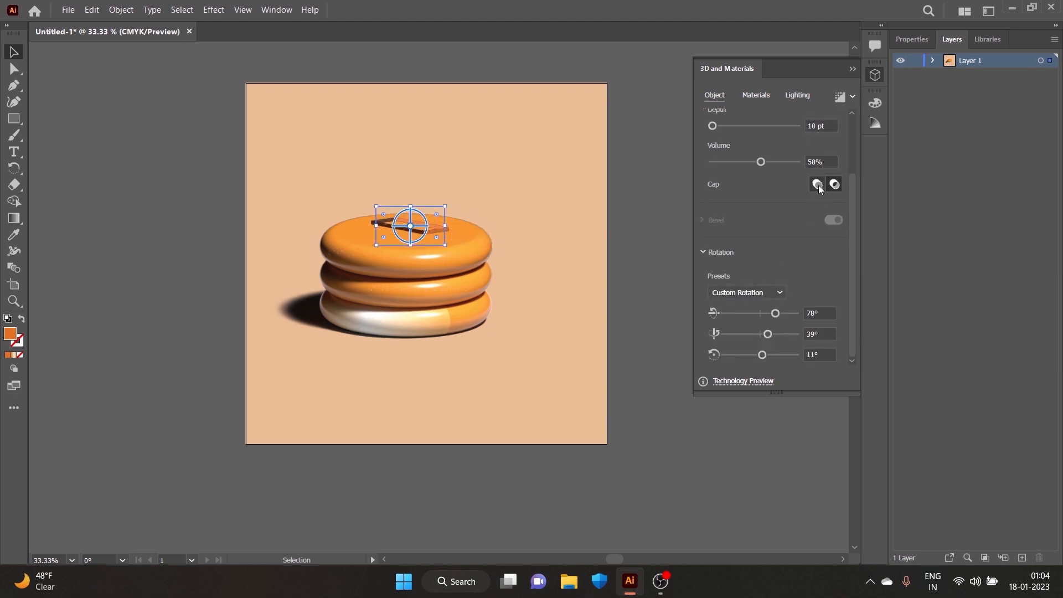
Turn on shadows in the small piece's 3D lighting.
left_click(758, 99)
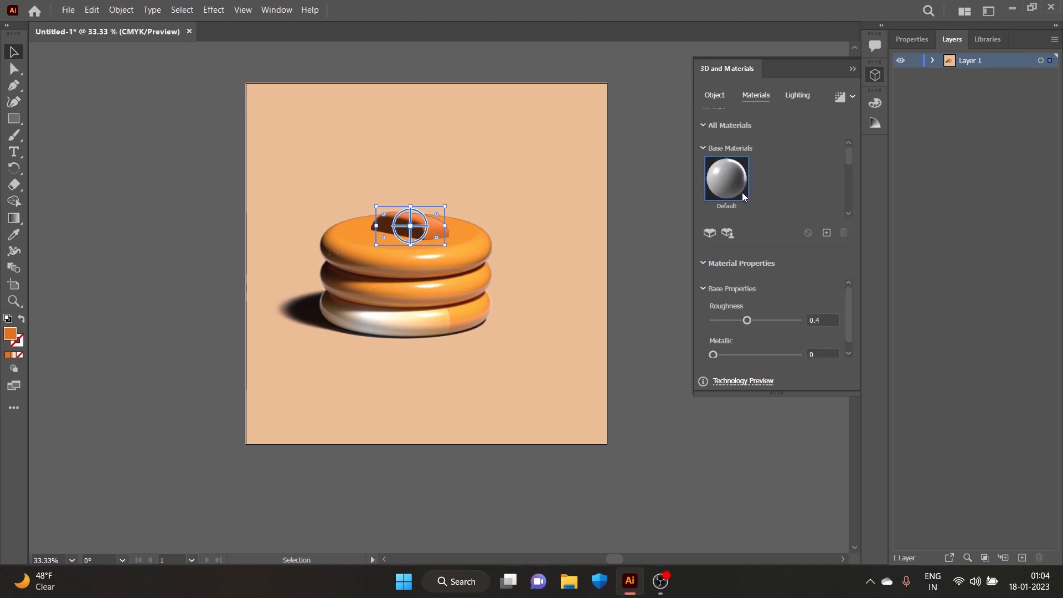
left_click(793, 99)
scroll(805, 260, "down", 5)
left_click(835, 247)
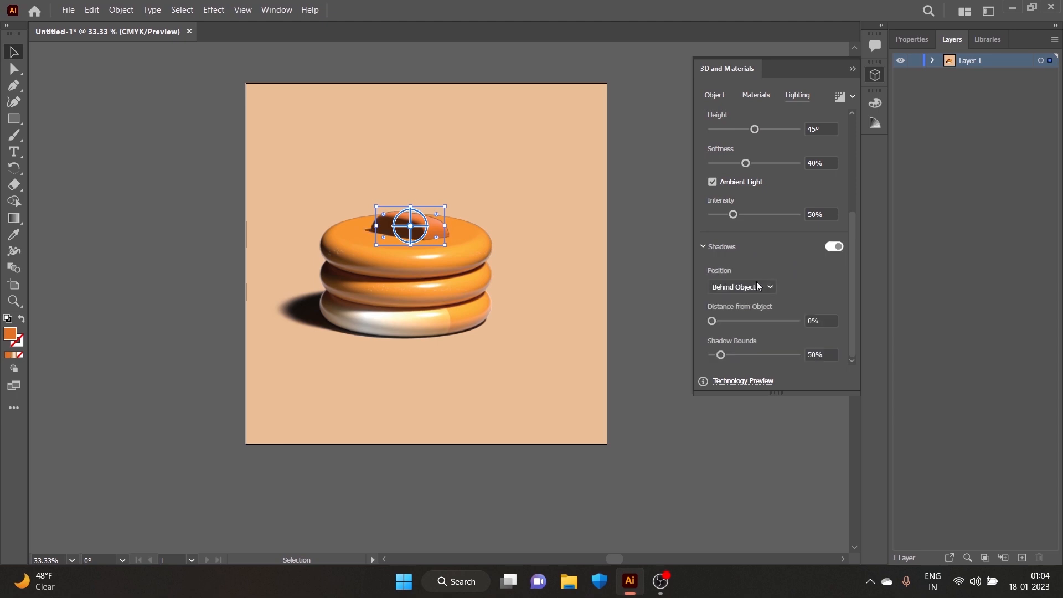
Try placing the small piece's shadow below the object and return it to behind the object.
left_click(759, 287)
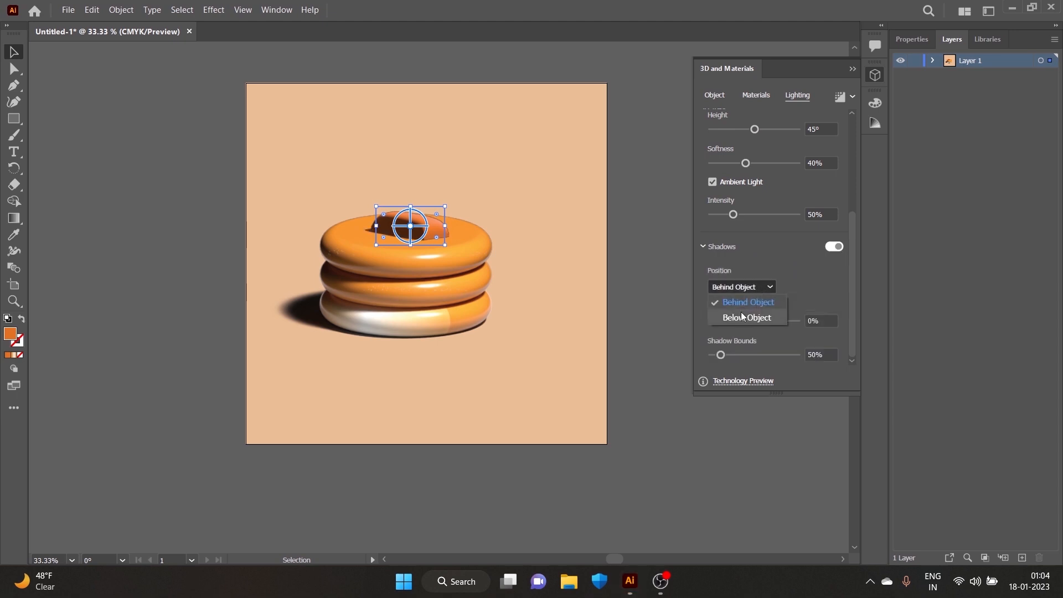
left_click(739, 316)
left_click(744, 288)
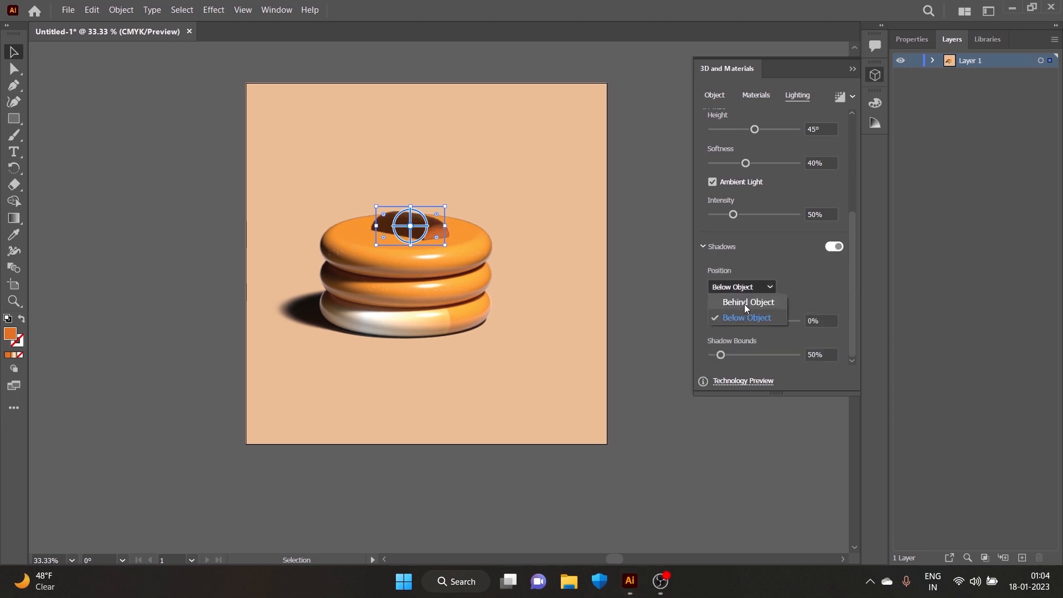
left_click(746, 303)
Set the small piece's shadow distance to 0% and its shadow bounds to 190%.
left_click(713, 321)
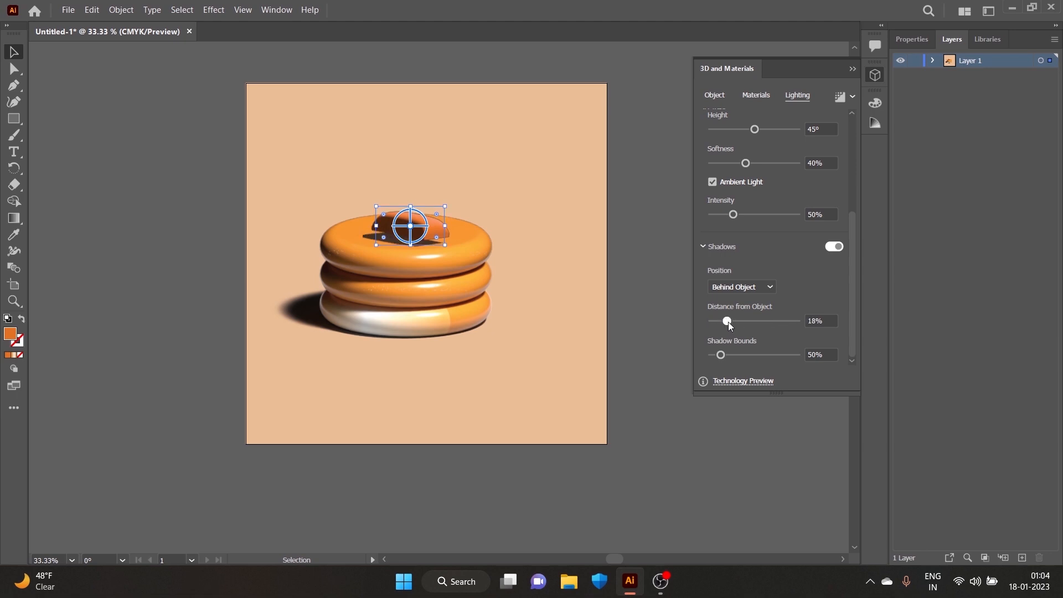
left_click_drag(721, 355, 765, 355)
left_click(714, 321)
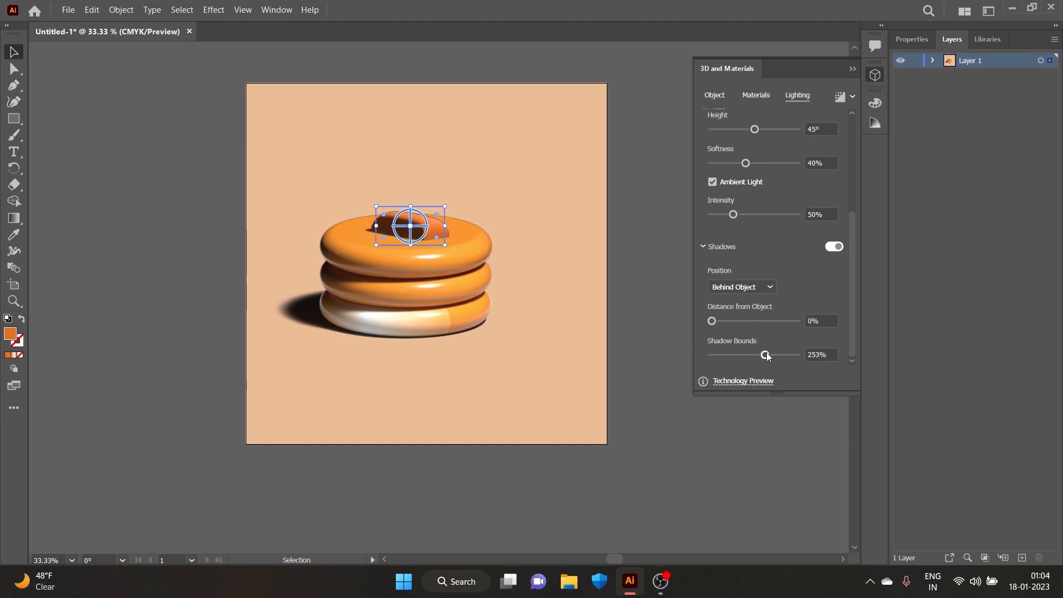
left_click_drag(765, 354, 752, 355)
Set the small piece's light to 90% intensity, 154° rotation, 27° height and 61% softness.
scroll(756, 178, "up", 3)
left_click(786, 175)
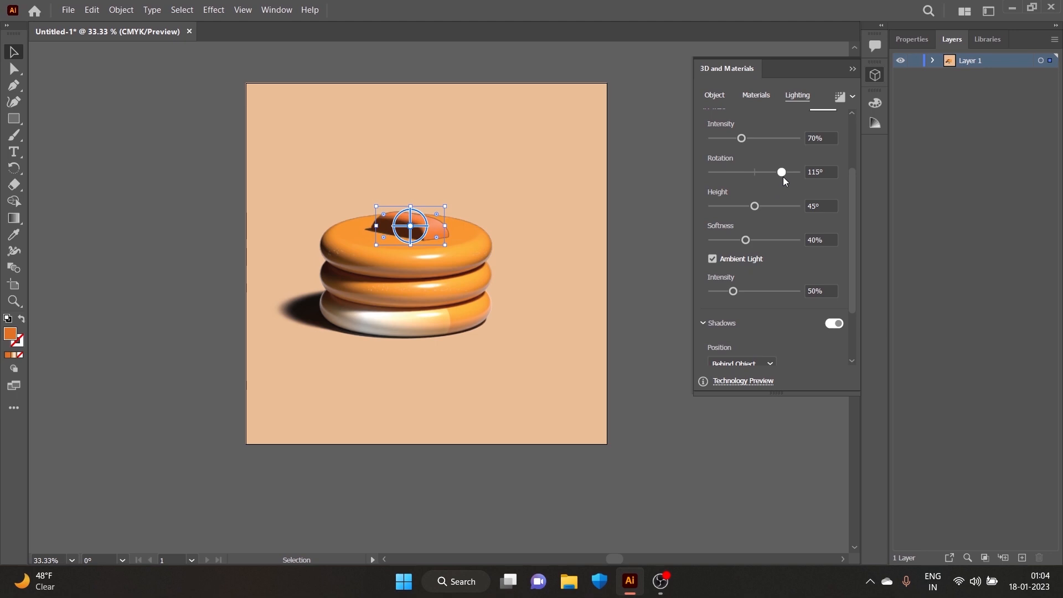
mouse_move(783, 177)
left_mouse_down()
mouse_move(809, 175)
mouse_move(748, 178)
mouse_move(785, 191)
left_mouse_up()
left_click_drag(756, 206, 737, 207)
left_click_drag(780, 172, 789, 179)
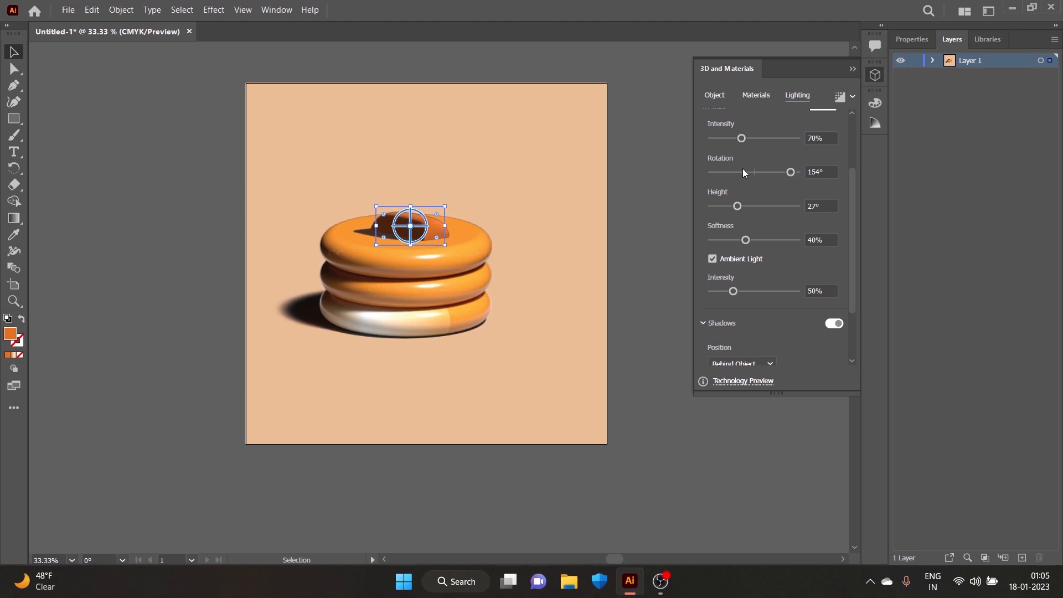
left_click_drag(741, 139, 752, 145)
left_click_drag(746, 239, 748, 242)
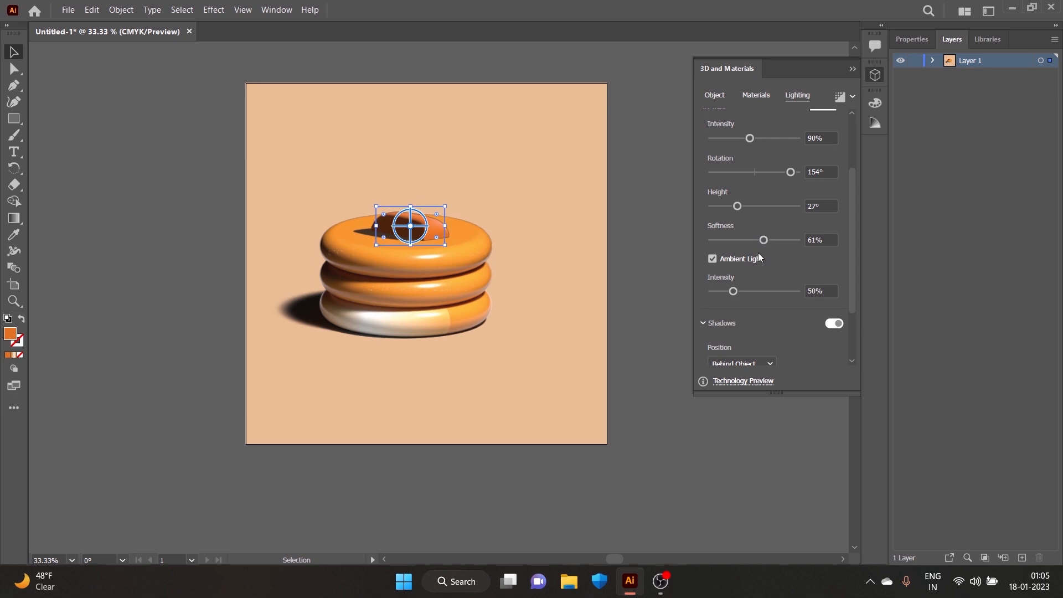
Set the small piece's ambient light intensity to 81% and enlarge its shadow bounds further.
scroll(753, 260, "down", 3)
left_click_drag(733, 215, 746, 216)
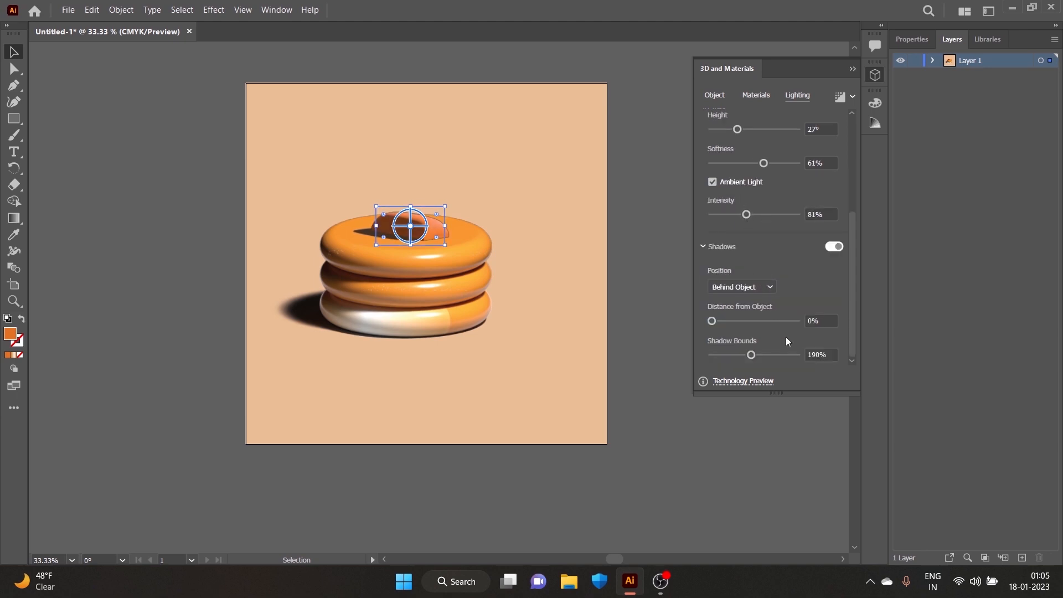
left_click_drag(752, 355, 774, 355)
Increase the light softness to 79%, render the 3D and Materials effect and deselect the piece.
scroll(770, 260, "up", 5)
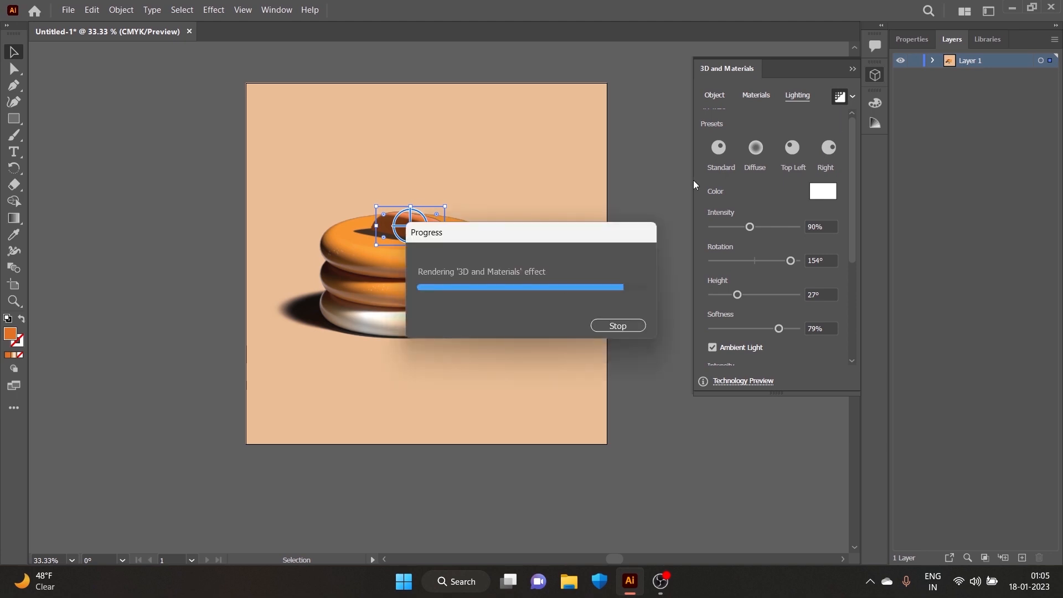
left_click(669, 181)
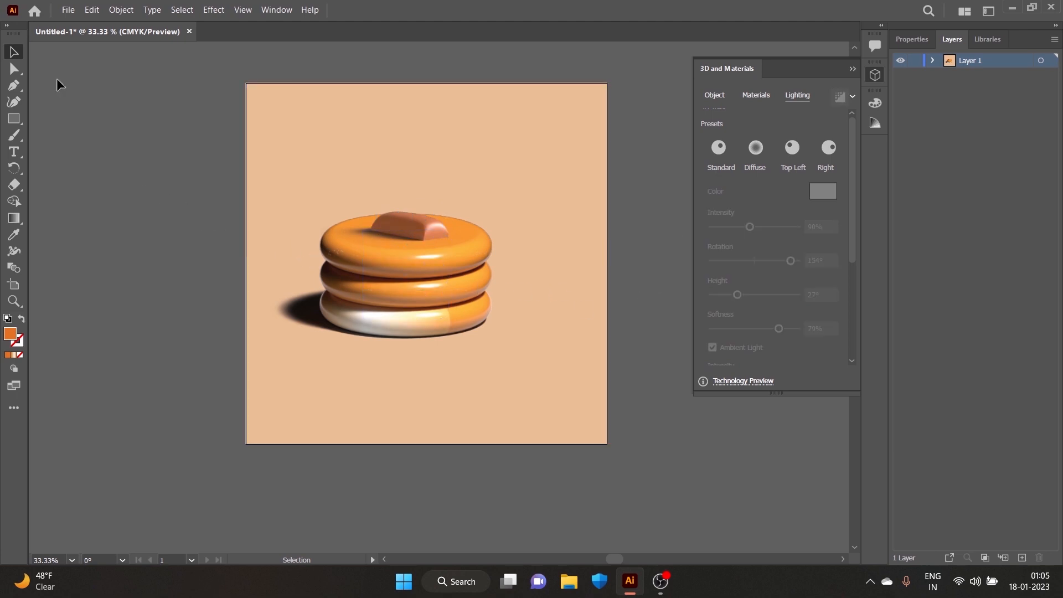
Export the artwork to the Desktop as Untitled-1.jpg in CMYK with maximum quality 10 and Screen (72 ppi) resolution.
left_click(68, 9)
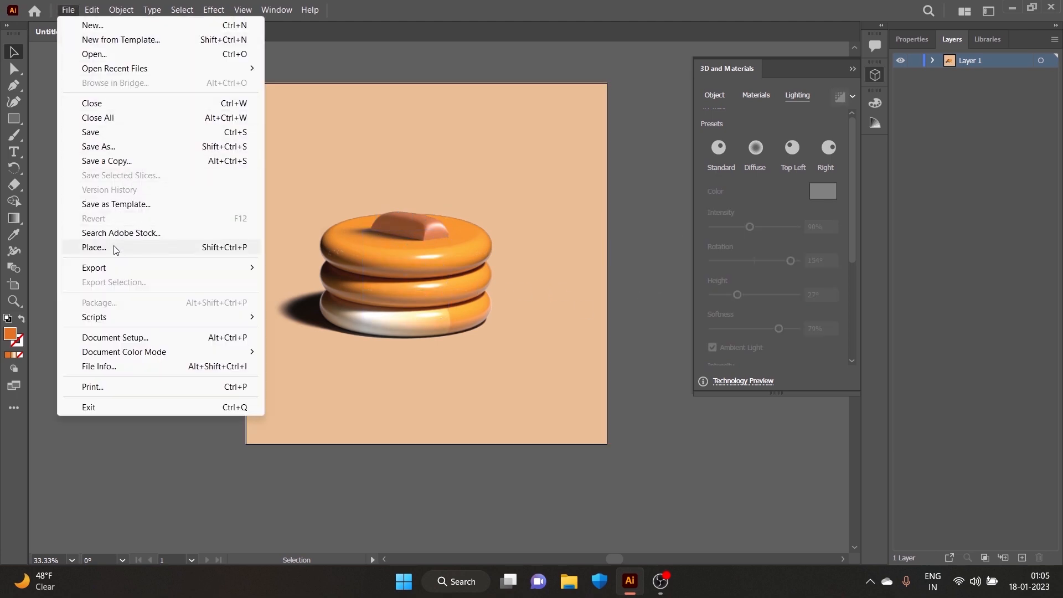
mouse_move(122, 268)
left_click(298, 287)
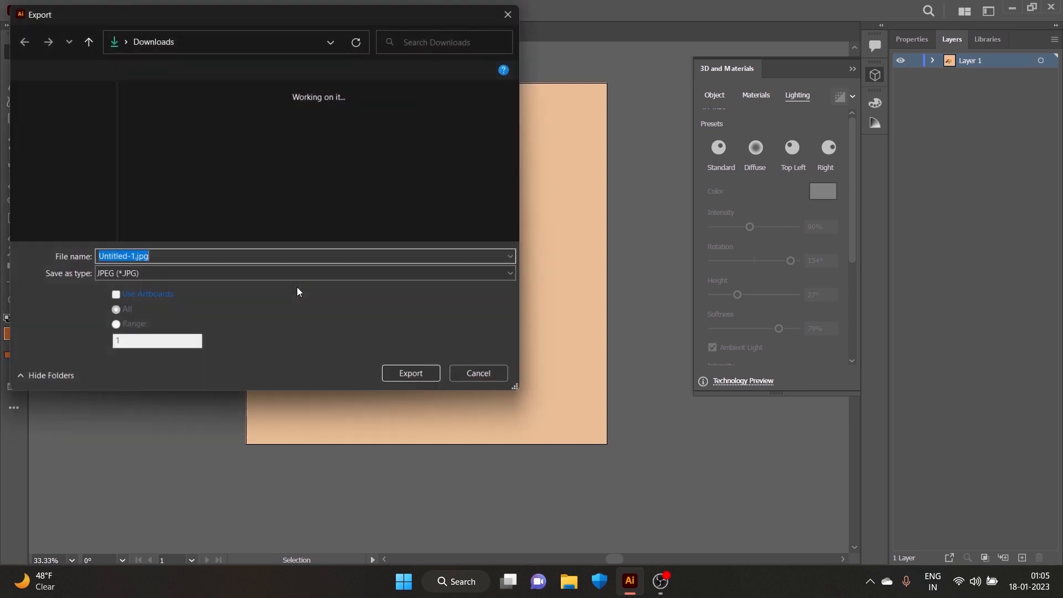
left_click(53, 137)
left_click(181, 260)
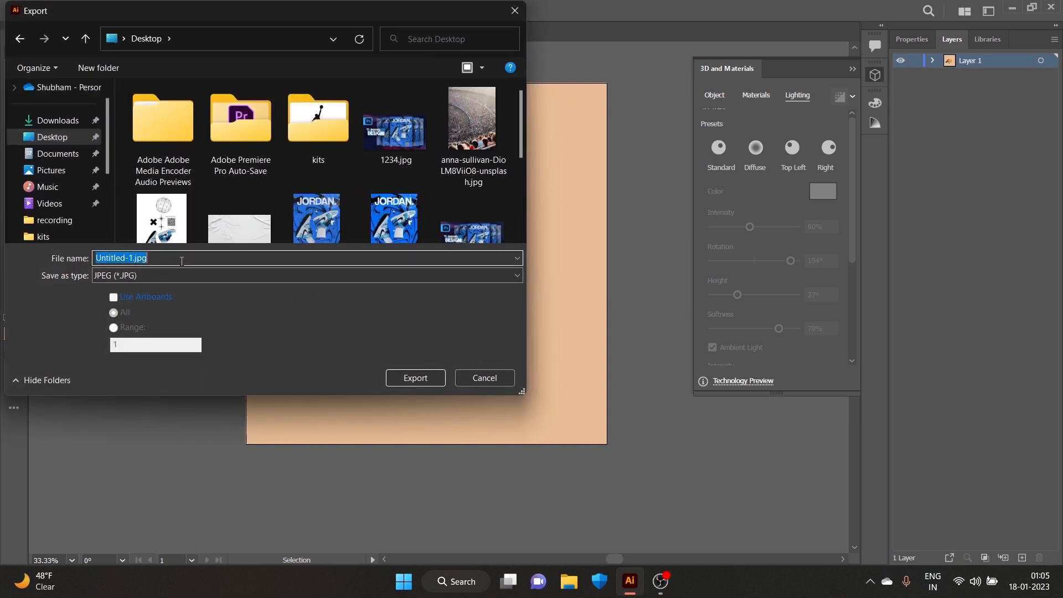
left_click(54, 120)
left_click(53, 137)
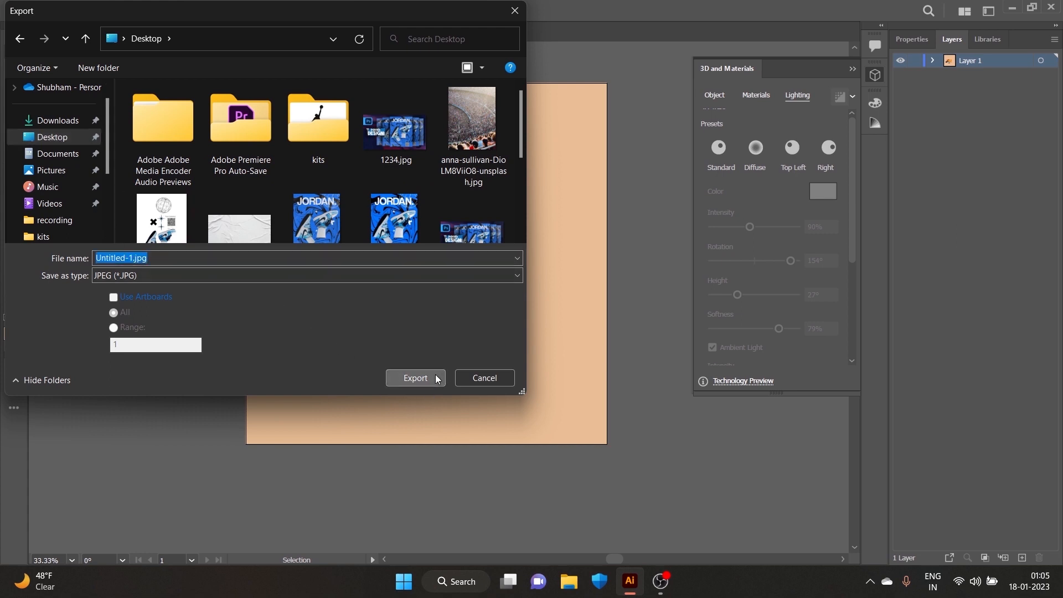
left_click(415, 377)
left_click(579, 477)
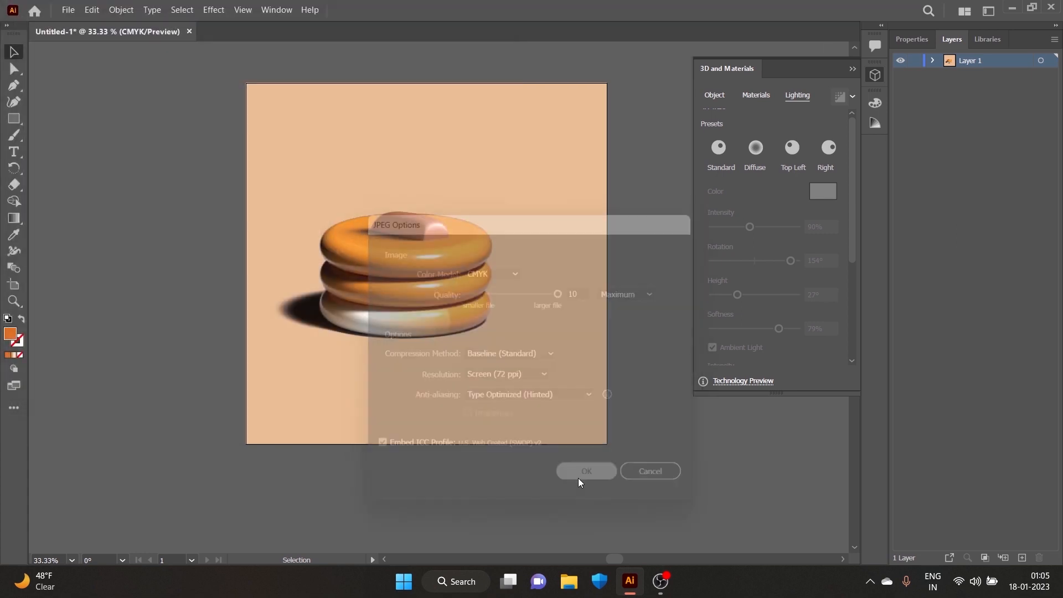